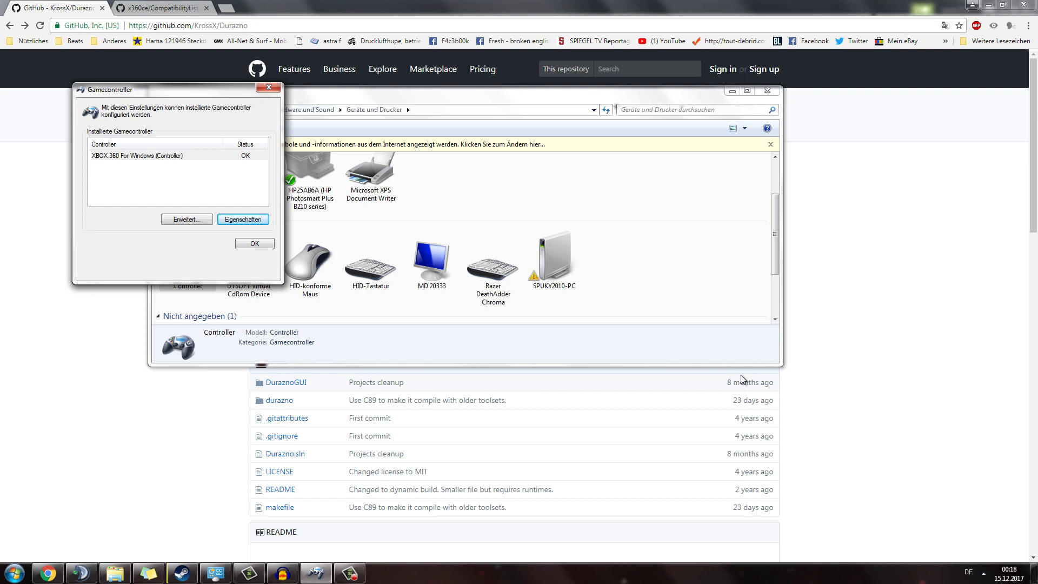
# Open the properties of the XBOX 360 For Windows controller to view its axis and button test.
pyautogui.click(242, 219)
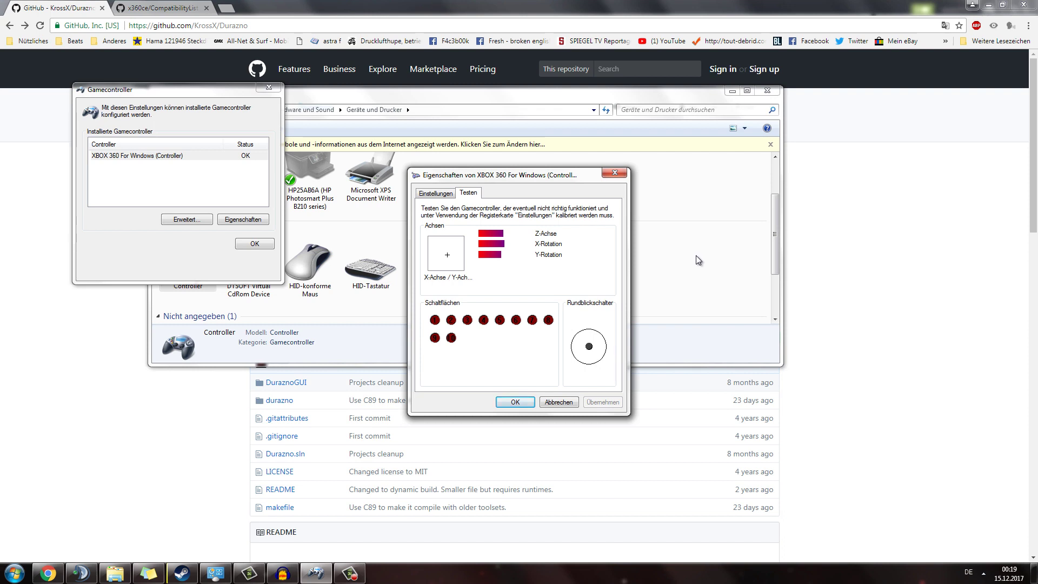
# Return to the Durazno GitHub page and open the download link given in its README.
pyautogui.click(842, 255)
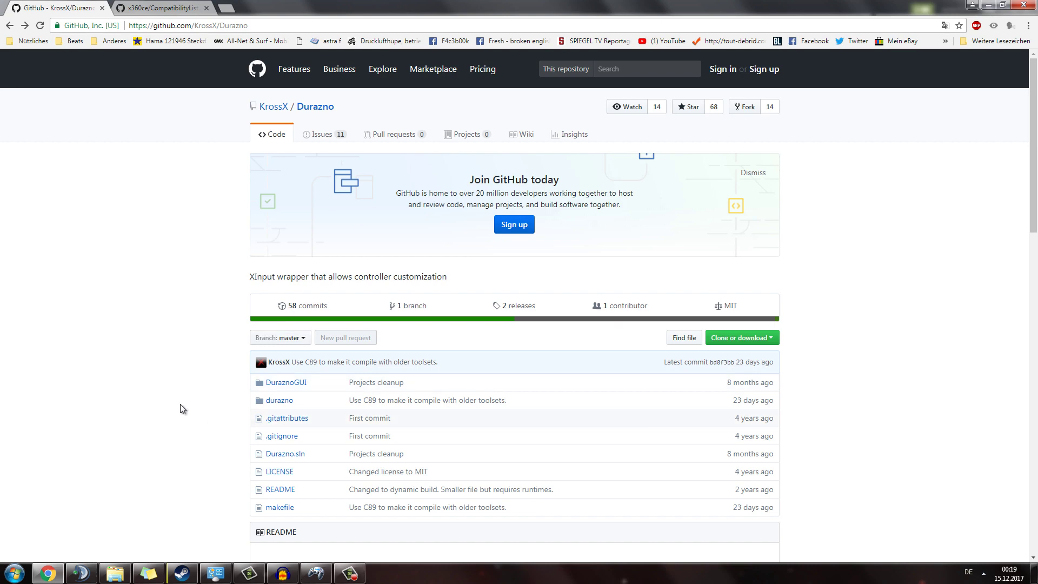
pyautogui.scroll(-5, 188, 301)
pyautogui.scroll(-2, 189, 303)
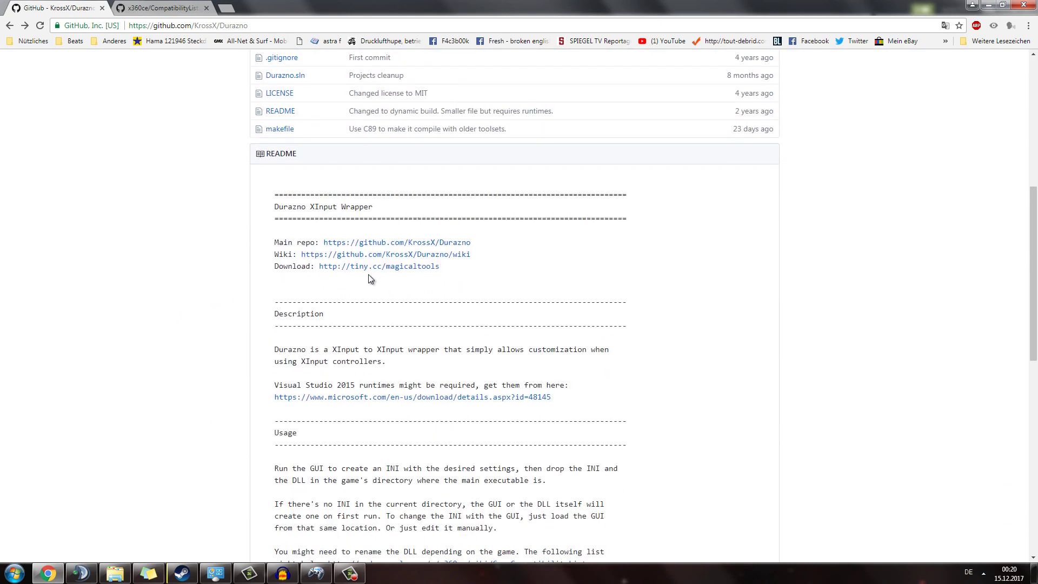
pyautogui.click(376, 268)
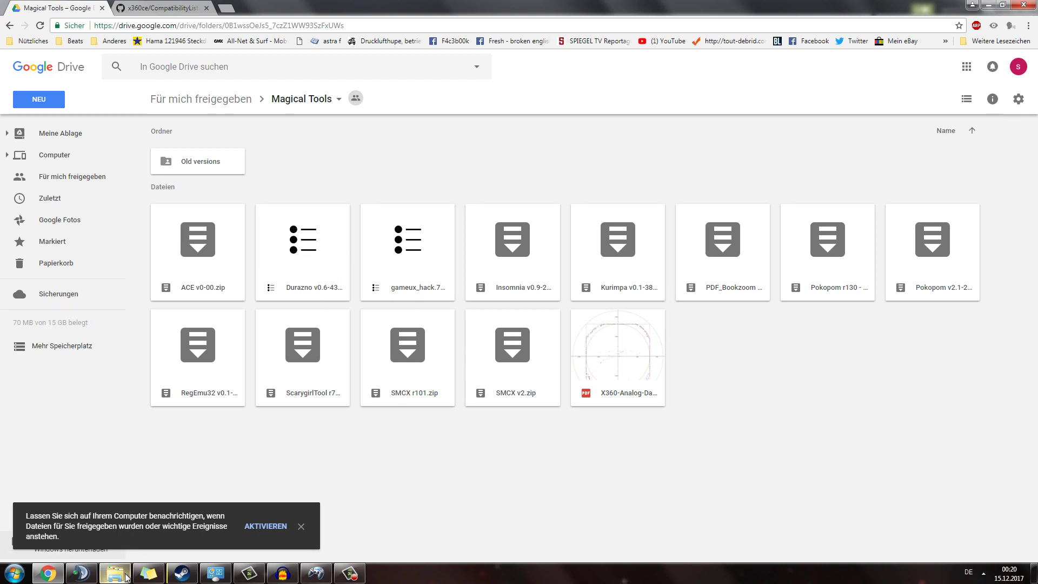
# Launch Durazno.exe from the x360ce folder in the file manager and show its controller test view.
pyautogui.click(115, 573)
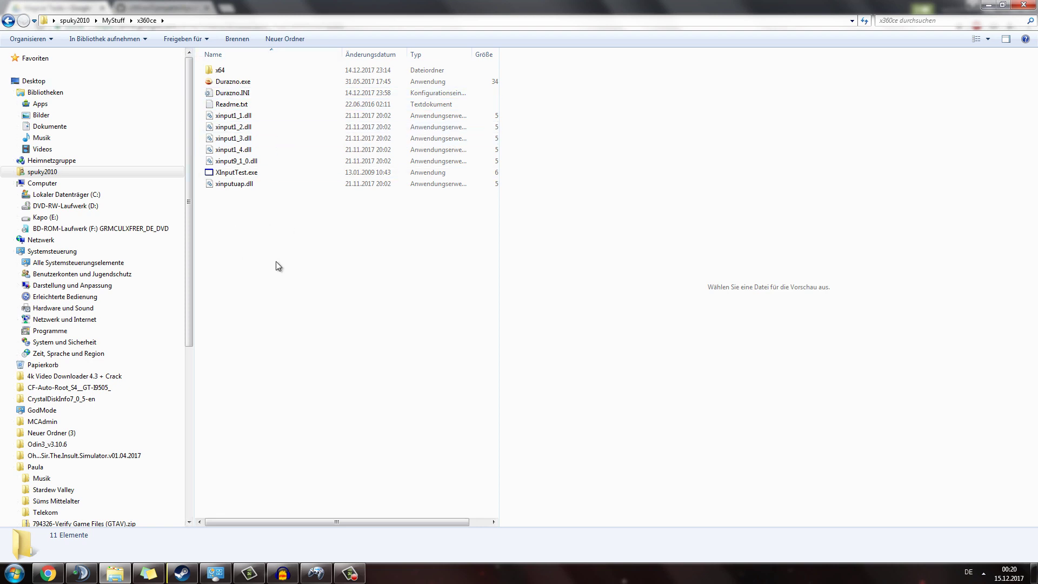
pyautogui.doubleClick(267, 82)
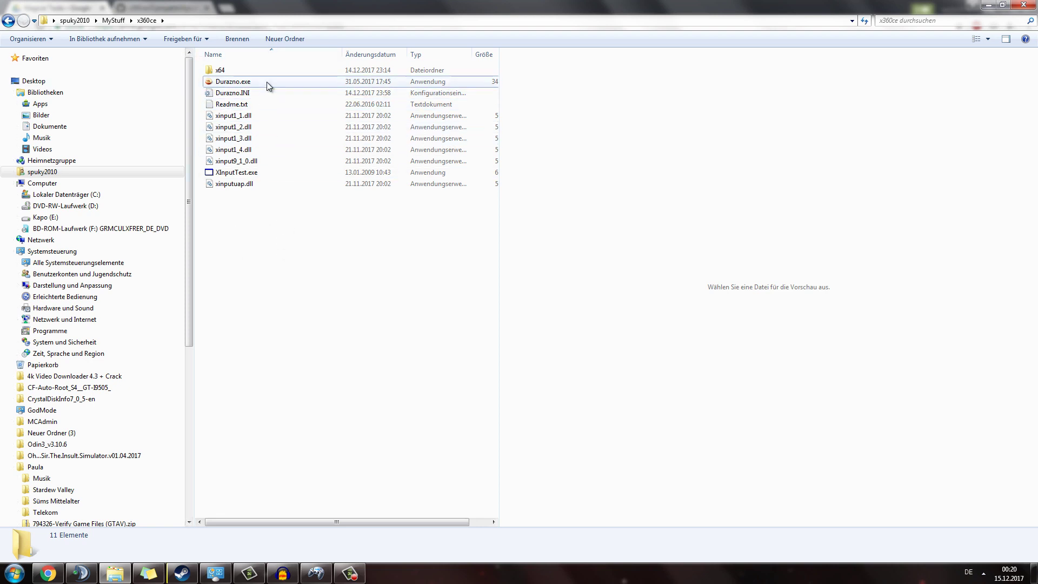
pyautogui.click(548, 293)
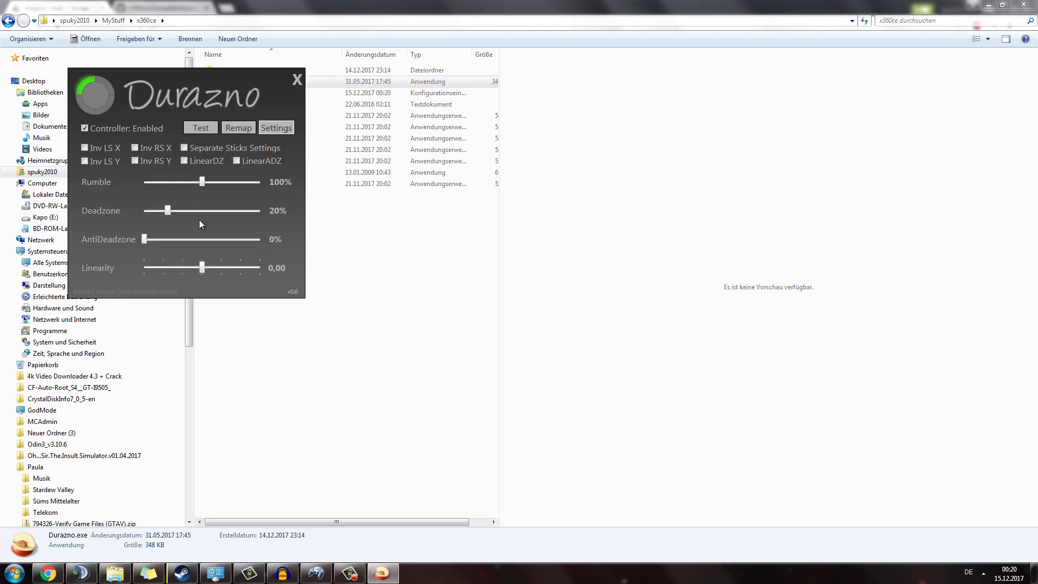
pyautogui.click(196, 124)
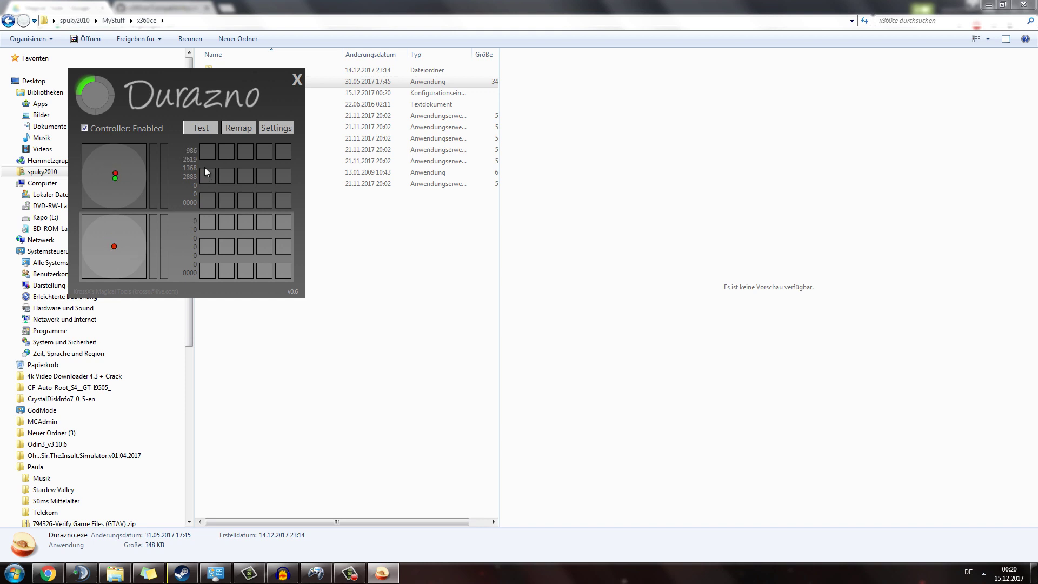
# Set the Deadzone to 5% in Durazno's settings and check the sticks in the test view.
pyautogui.click(278, 127)
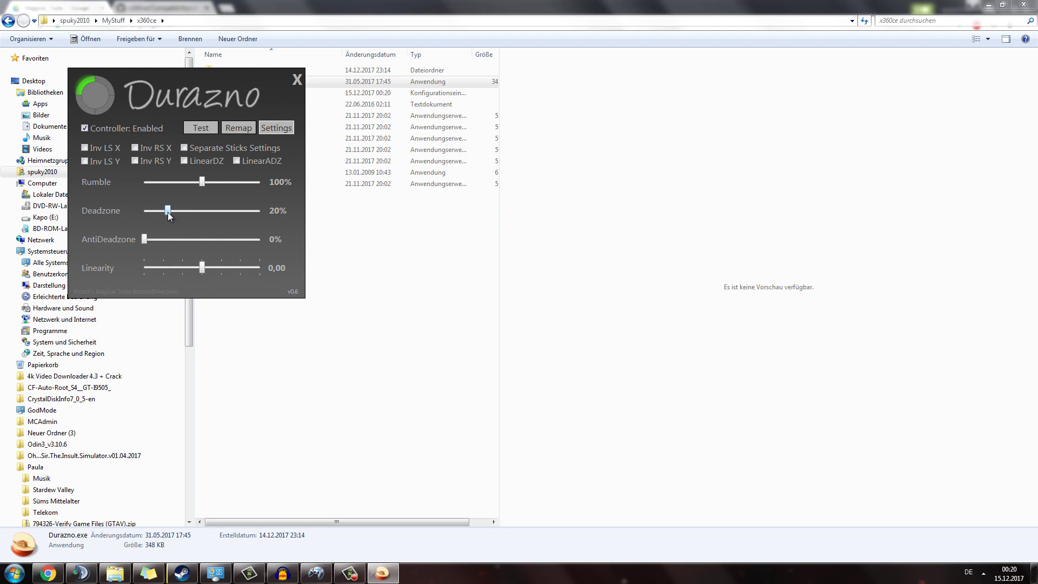
pyautogui.moveTo(169, 215); pyautogui.dragTo(150, 211)
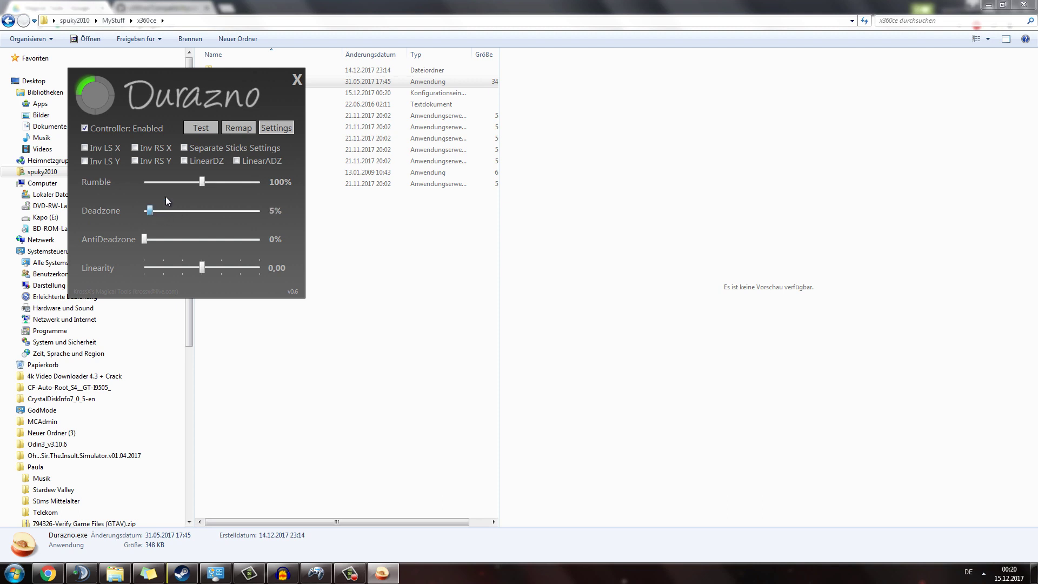
pyautogui.click(204, 129)
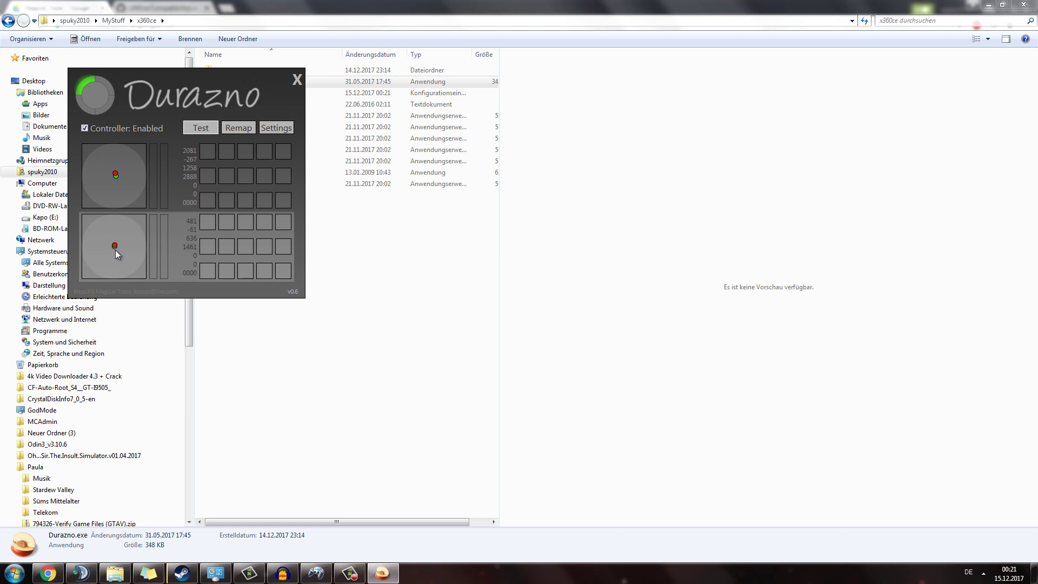
# Set the Deadzone to about 20%, check the sticks in the test view, and close Durazno.
pyautogui.click(277, 132)
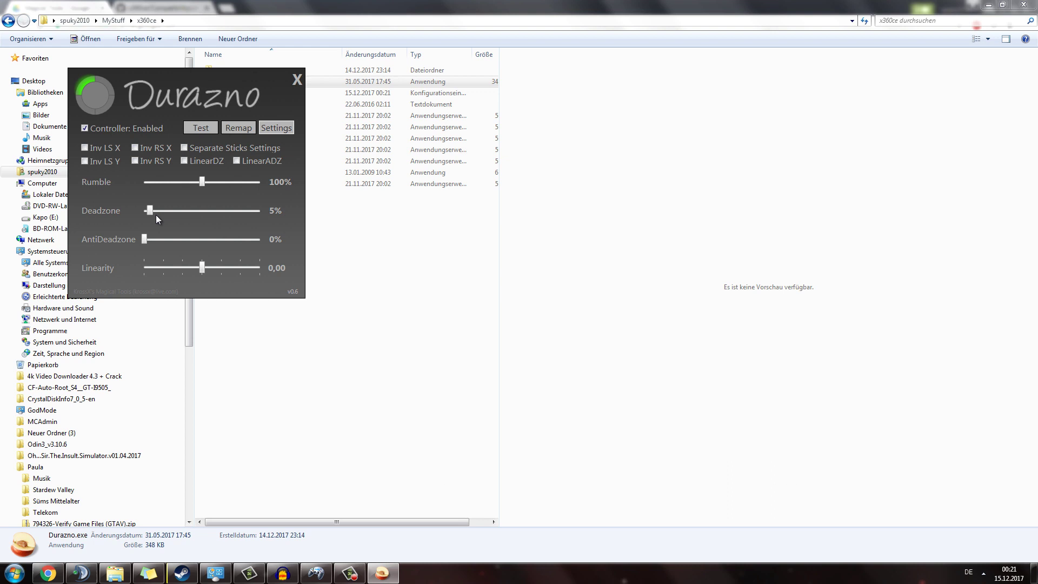
pyautogui.moveTo(155, 211); pyautogui.dragTo(171, 213)
pyautogui.click(194, 129)
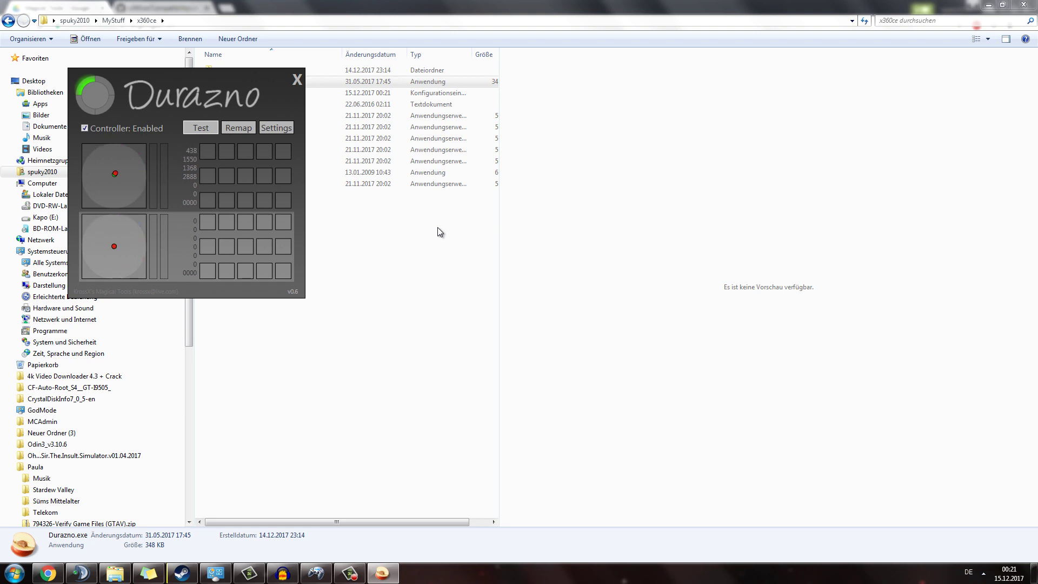
pyautogui.click(299, 80)
pyautogui.click(274, 261)
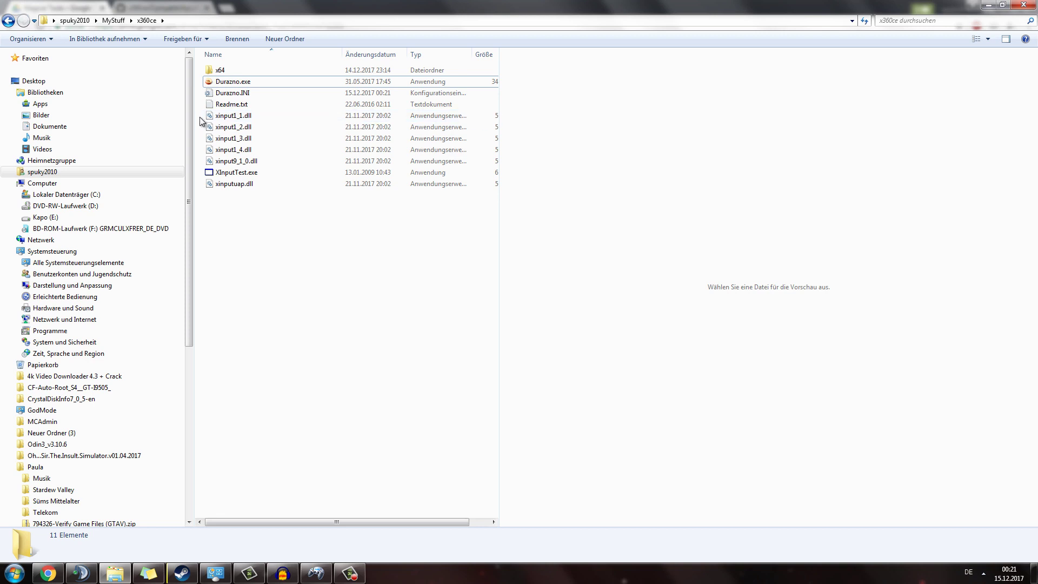
# Switch to the browser and examine the x360ce compatibility list for the xinput DLL that each game uses.
pyautogui.moveTo(195, 120); pyautogui.dragTo(207, 118)
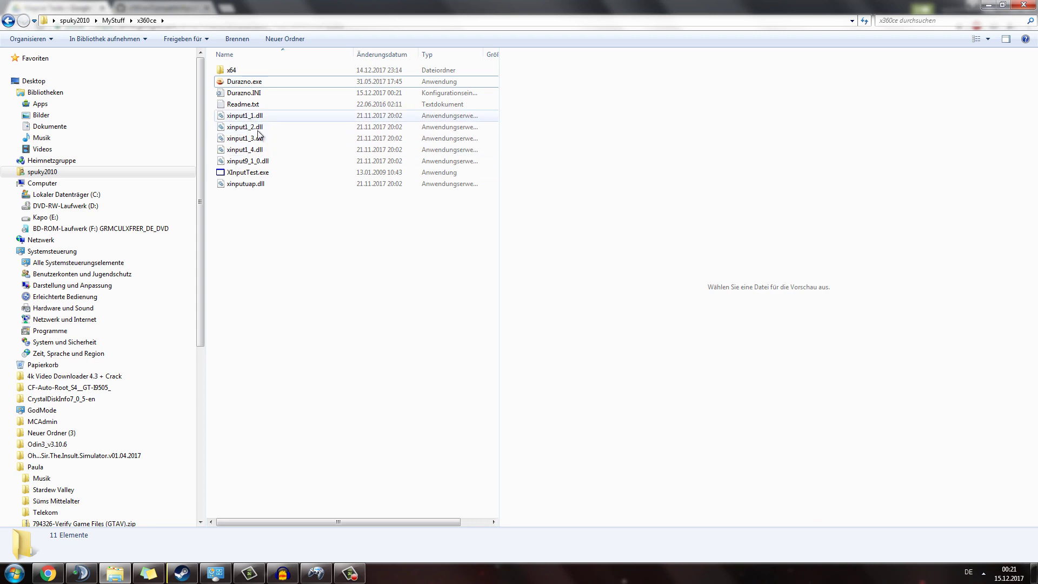
pyautogui.moveTo(260, 142)
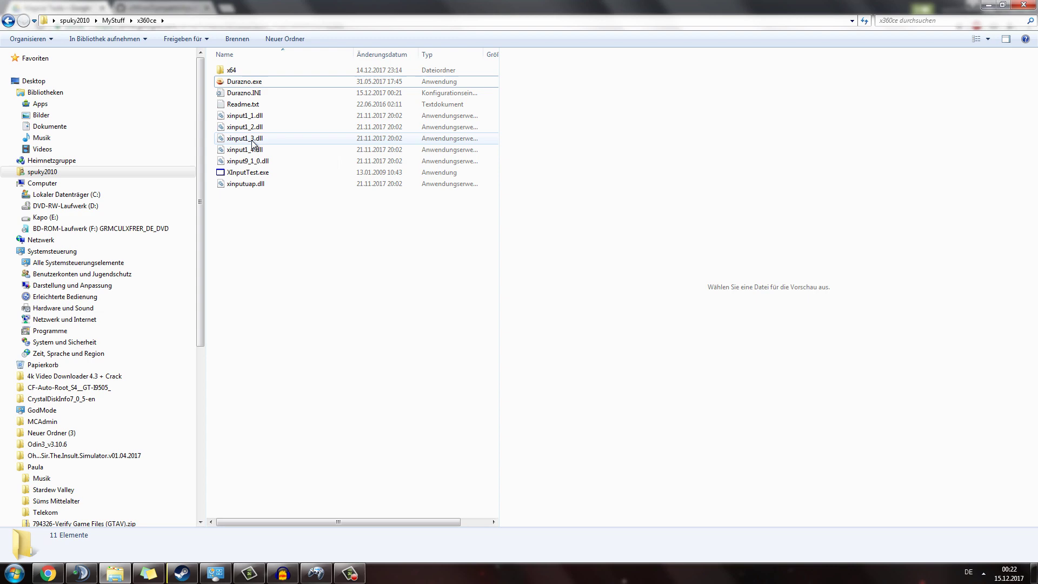
pyautogui.click(48, 573)
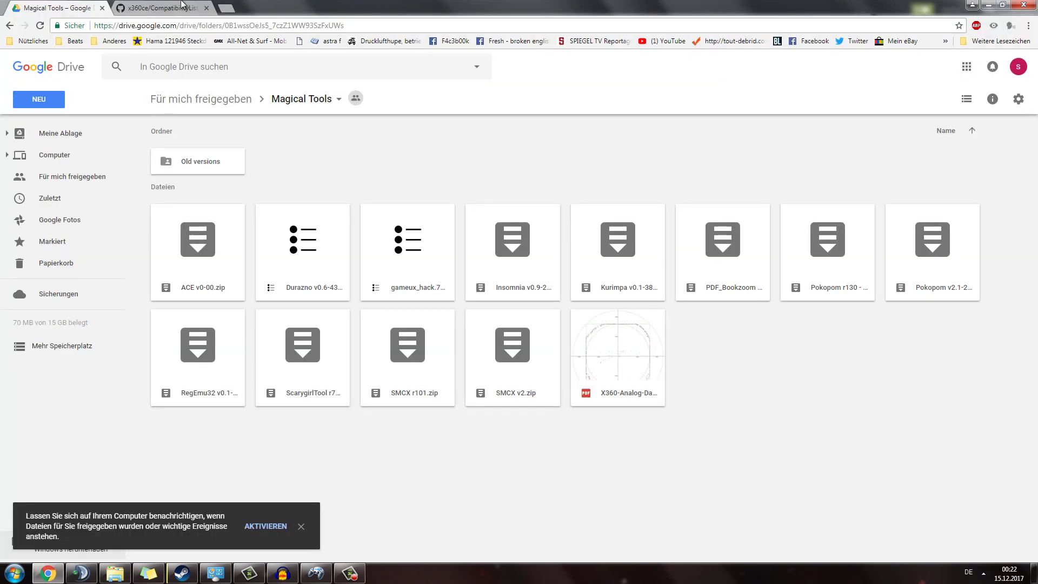
pyautogui.click(163, 12)
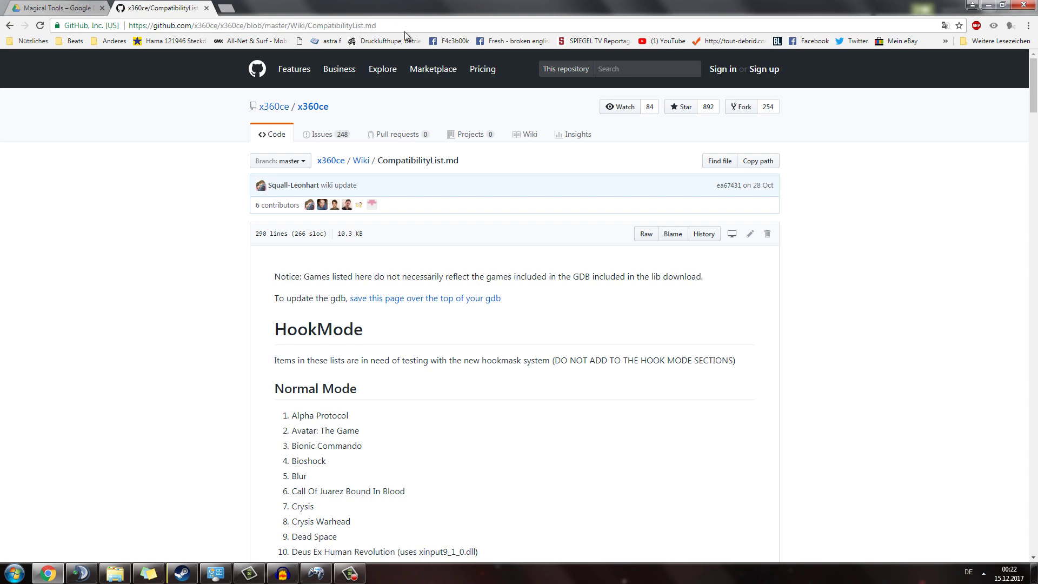
pyautogui.scroll(-6, 287, 219)
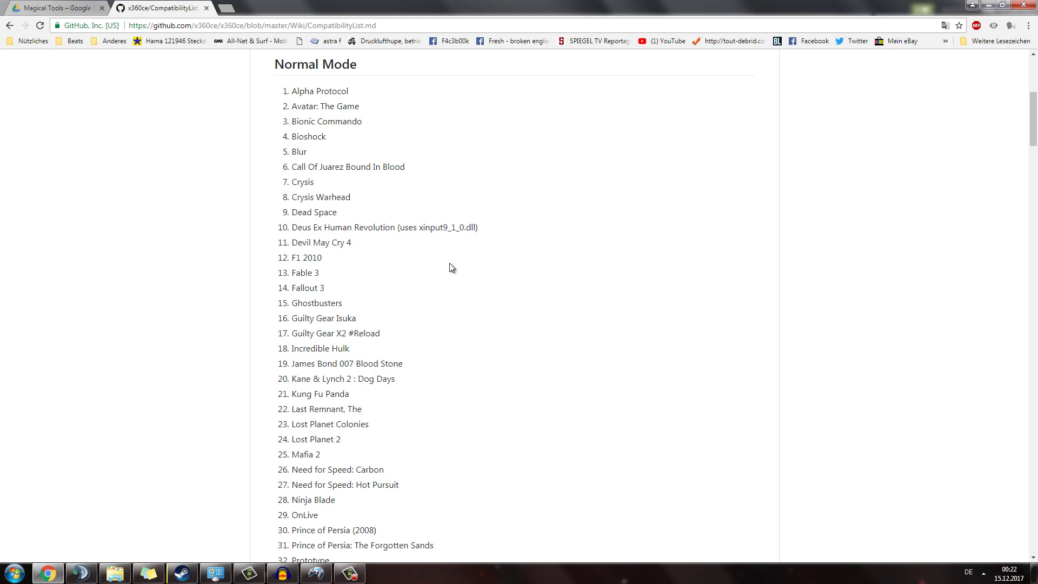
# Select xinput1_3.dll and Durazno.INI together in the x360ce folder.
pyautogui.click(114, 573)
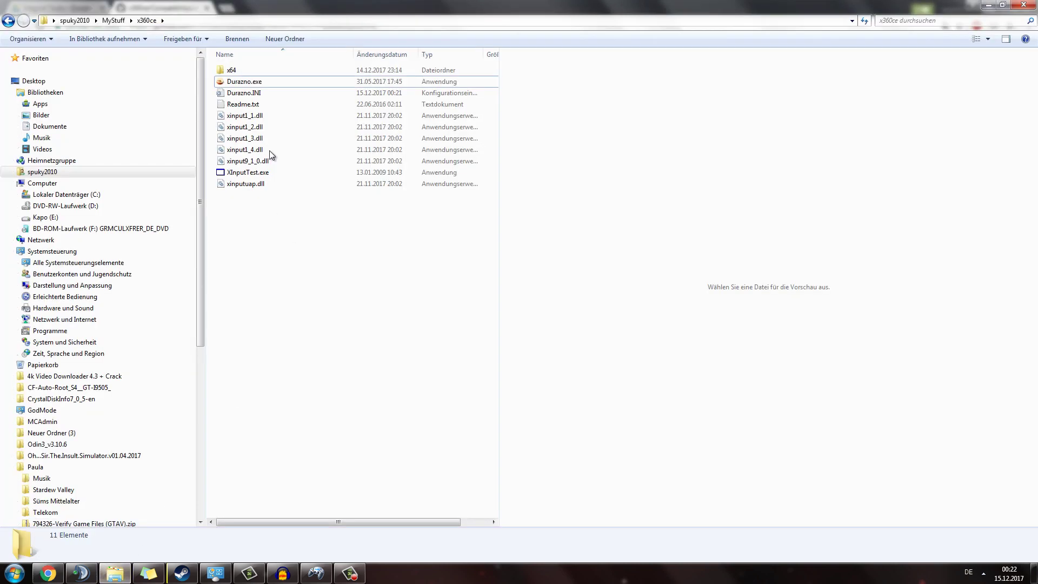
pyautogui.click(239, 140)
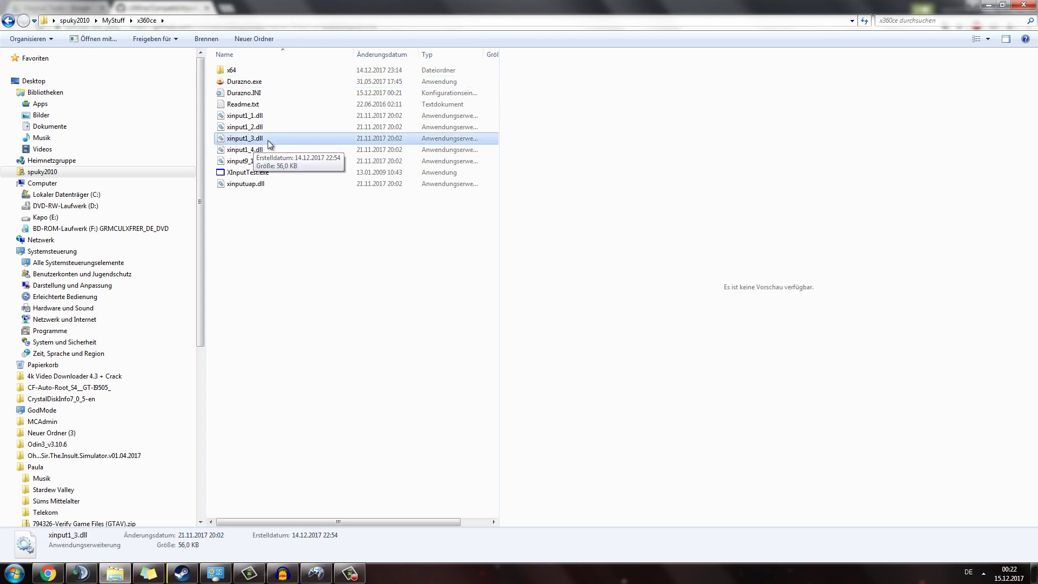
pyautogui.click(323, 319)
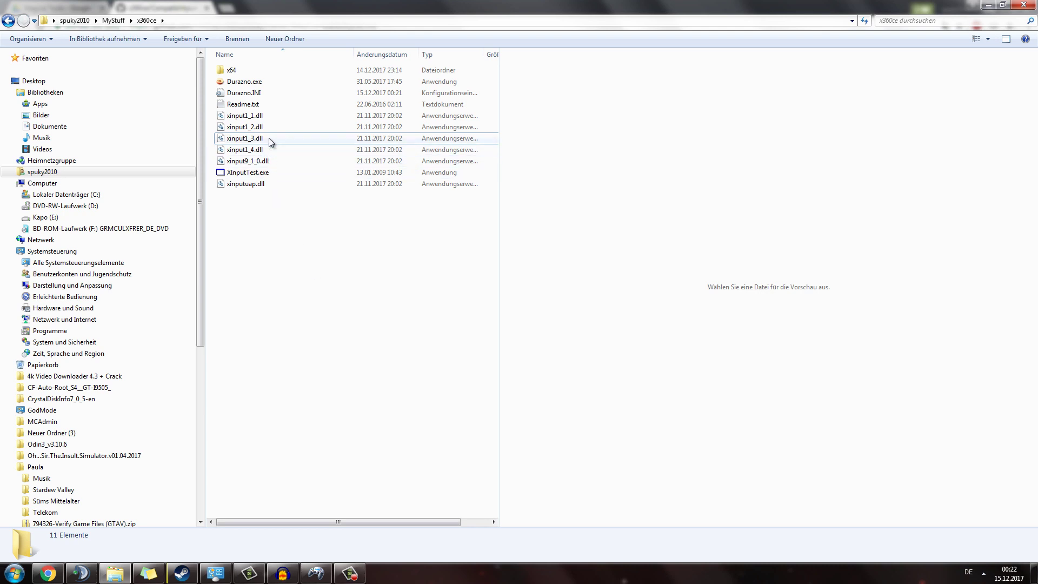
pyautogui.click(269, 141)
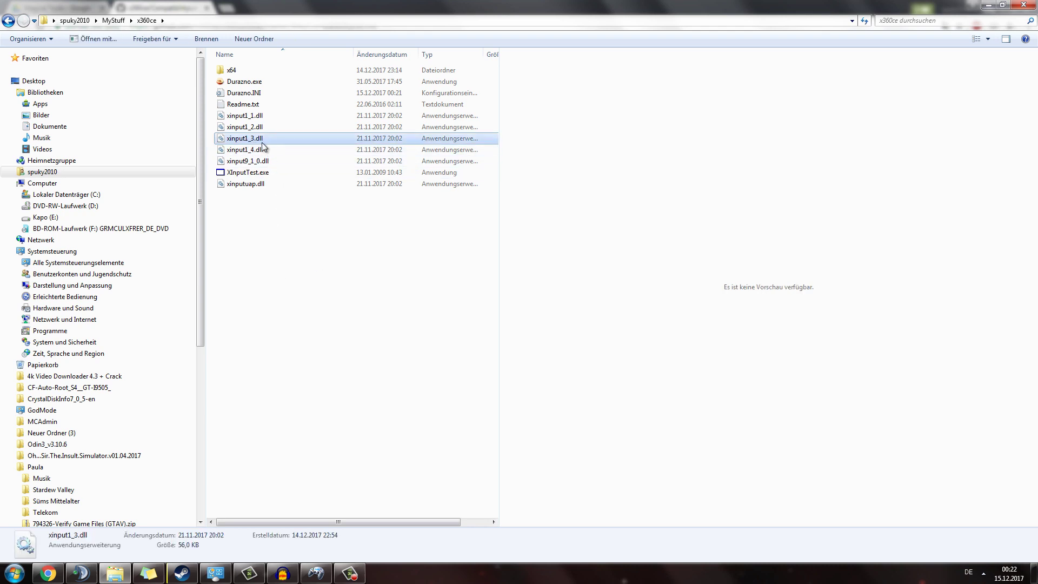
pyautogui.keyDown('ctrl'); pyautogui.click(244, 93); pyautogui.keyUp('ctrl')
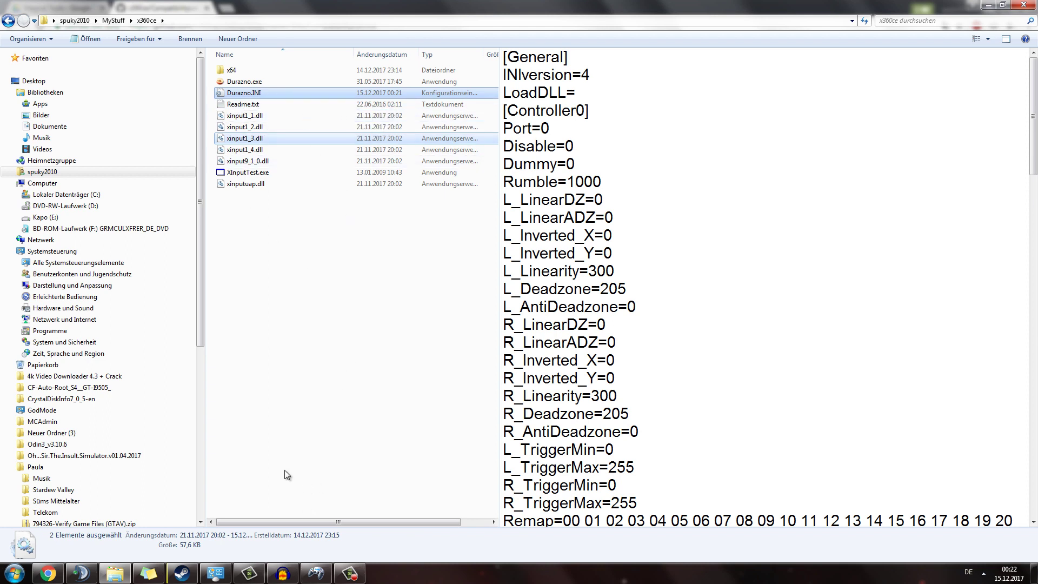
# Switch to Steam and open BeamNG.drive's local files folder from the game's properties.
pyautogui.hotkey('alt', 'Tab')
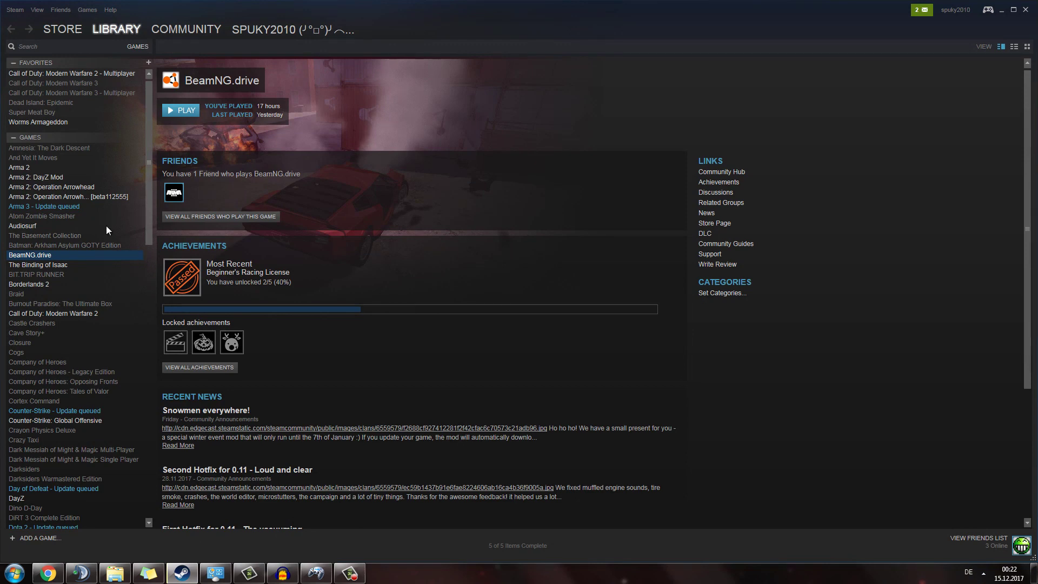
pyautogui.rightClick(42, 254)
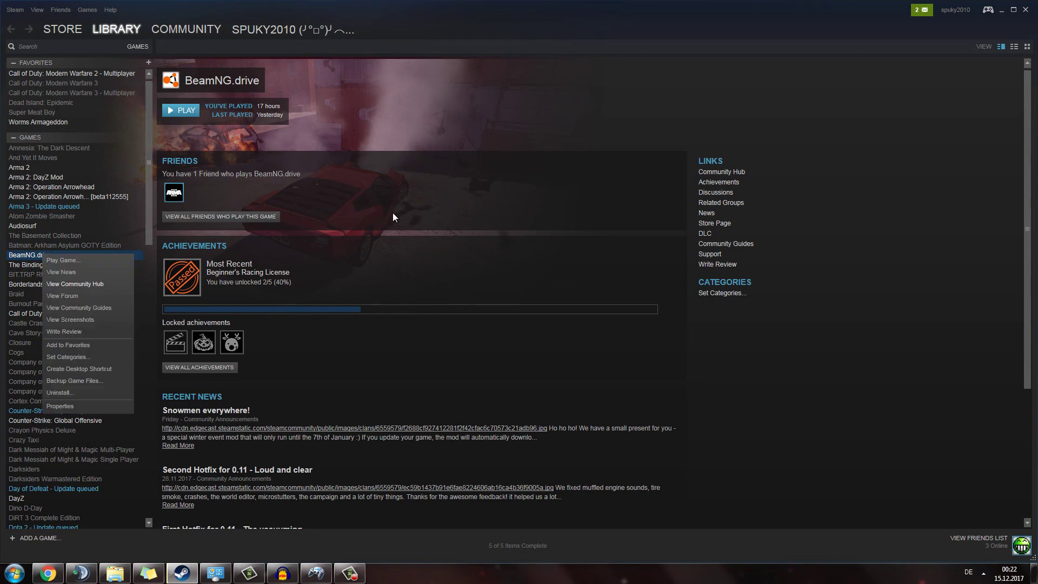
pyautogui.click(120, 408)
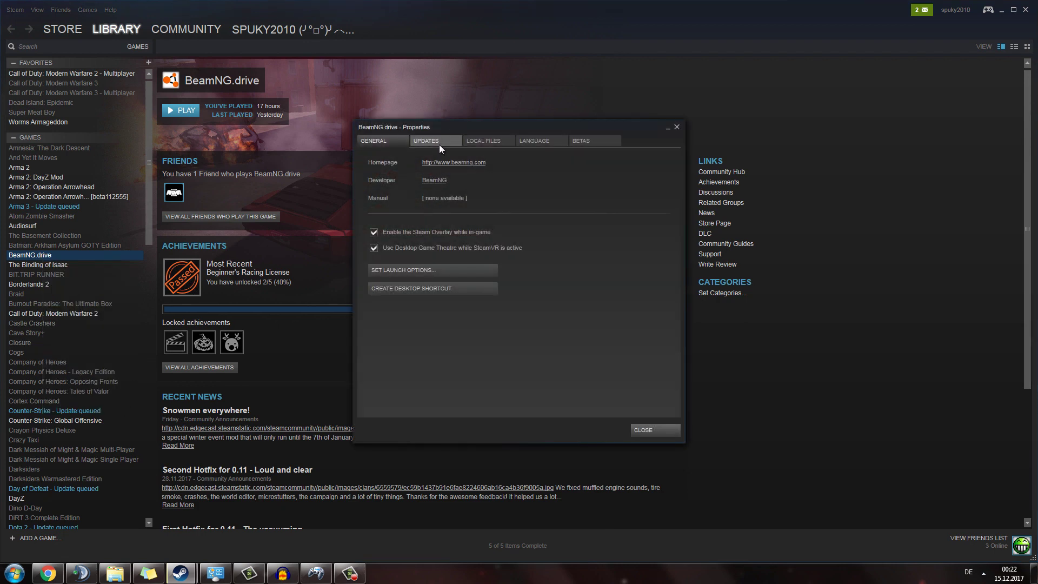
pyautogui.click(488, 139)
pyautogui.click(471, 178)
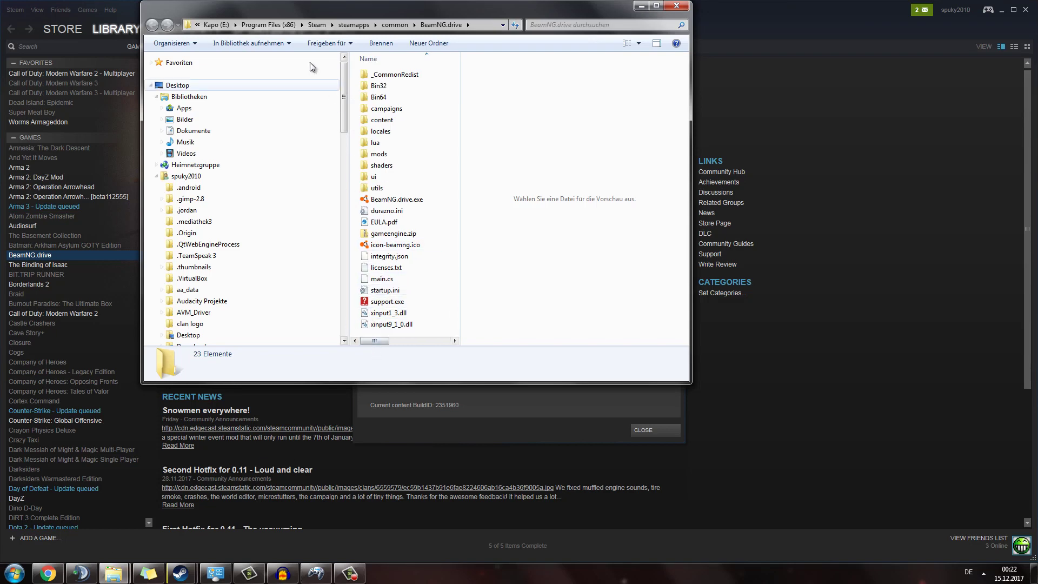
pyautogui.moveTo(354, 5); pyautogui.dragTo(441, 73)
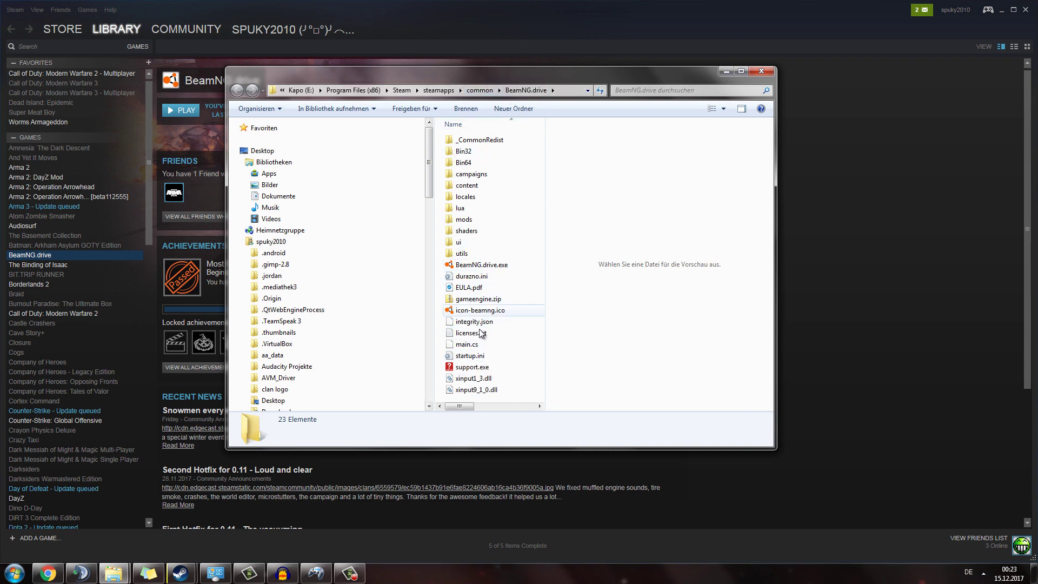
# Examine the Bin32 and Bin64 subfolders of BeamNG.drive for the game executable, xinput DLLs and Durazno.INI.
pyautogui.click(463, 152)
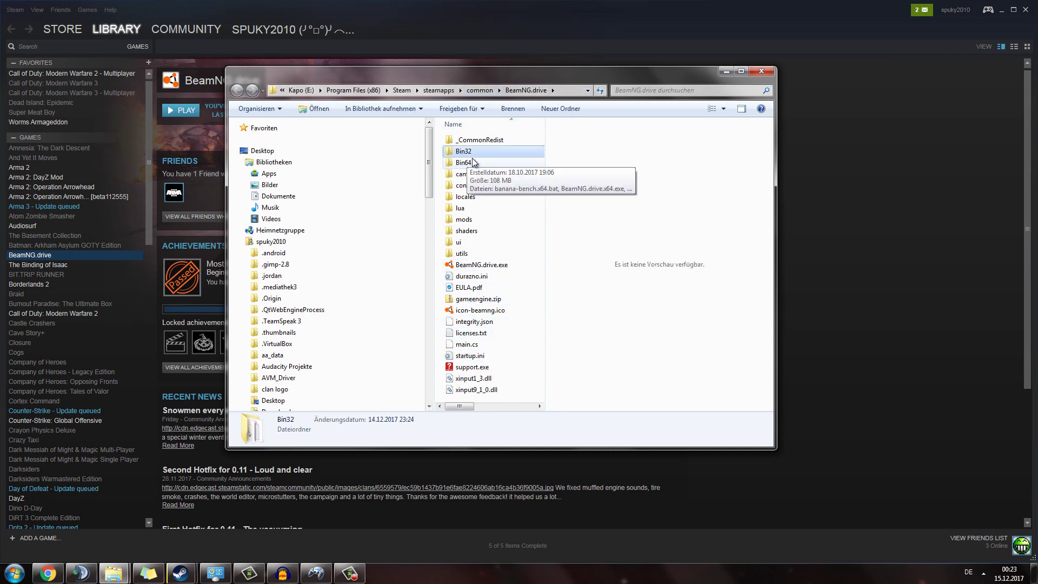
pyautogui.doubleClick(478, 153)
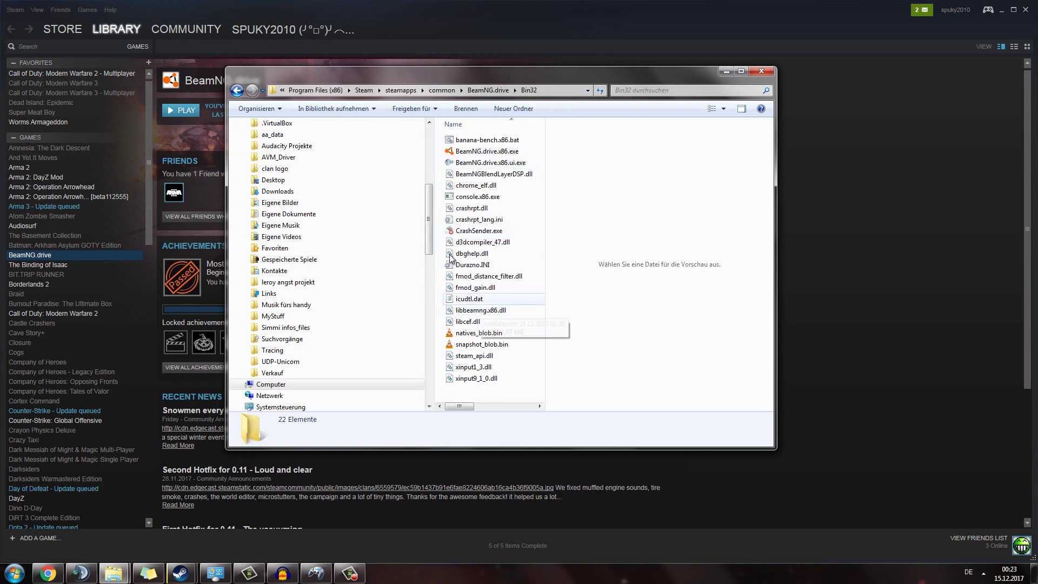
pyautogui.click(238, 90)
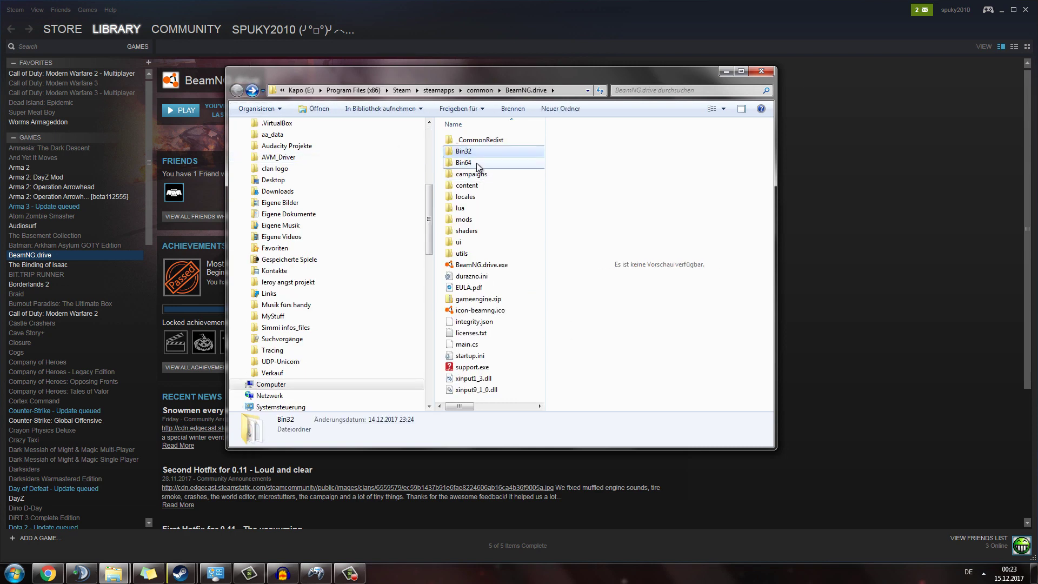
pyautogui.doubleClick(475, 164)
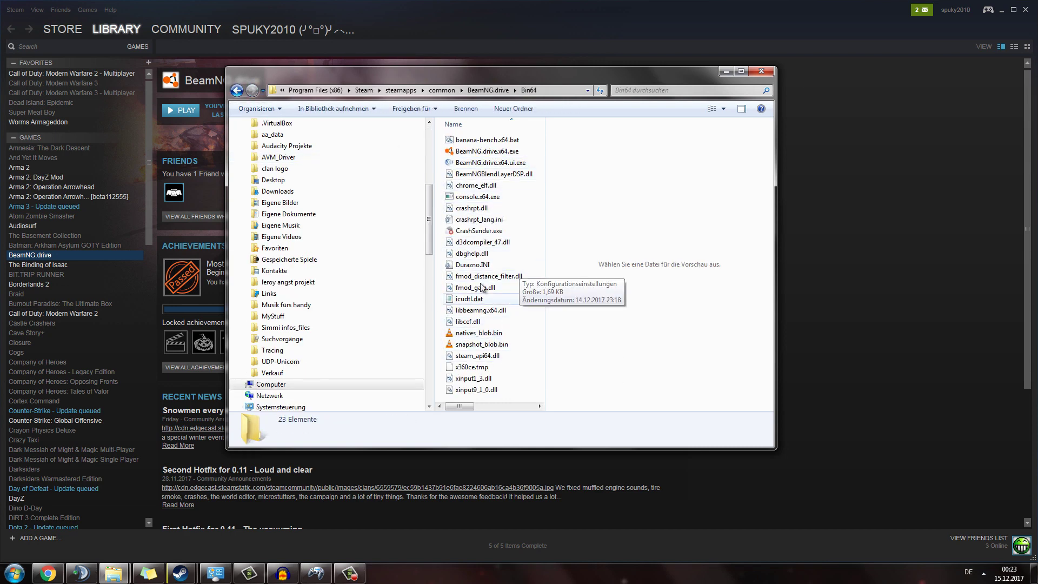
# Switch back to the x360ce folder window and clear the file selection.
pyautogui.moveTo(132, 562)
pyautogui.click(105, 527)
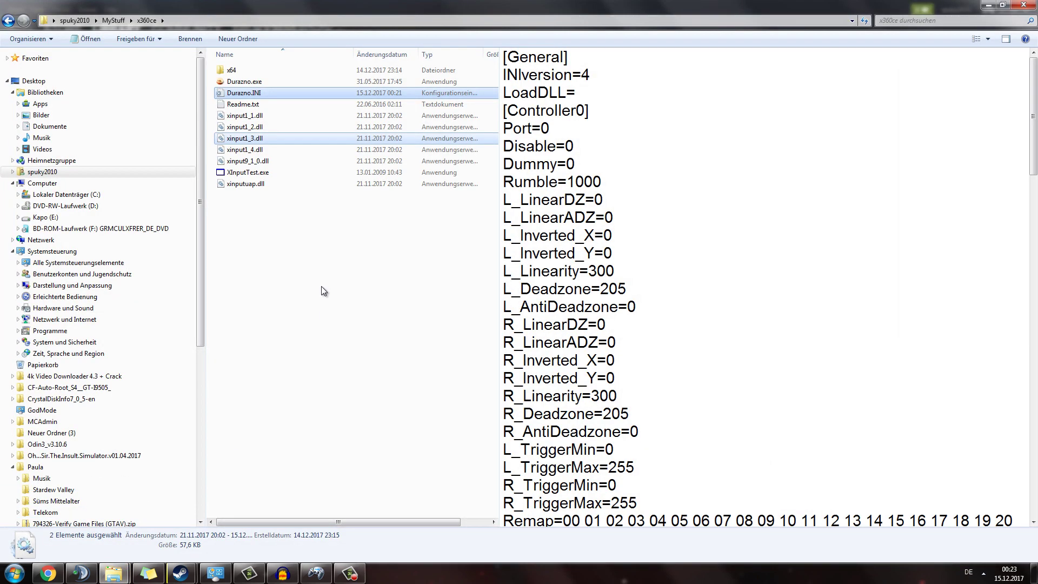
pyautogui.click(313, 288)
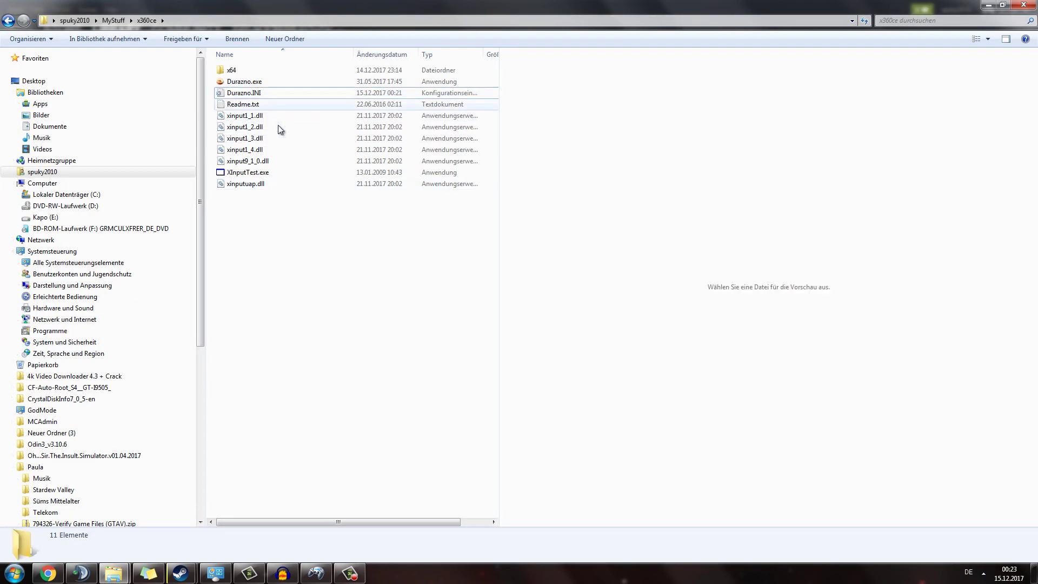
# Bring up BeamNG.drive's Bin64 window, move it clear of the x360ce file list, and open the x64 subfolder of x360ce.
pyautogui.moveTo(117, 561)
pyautogui.click(193, 530)
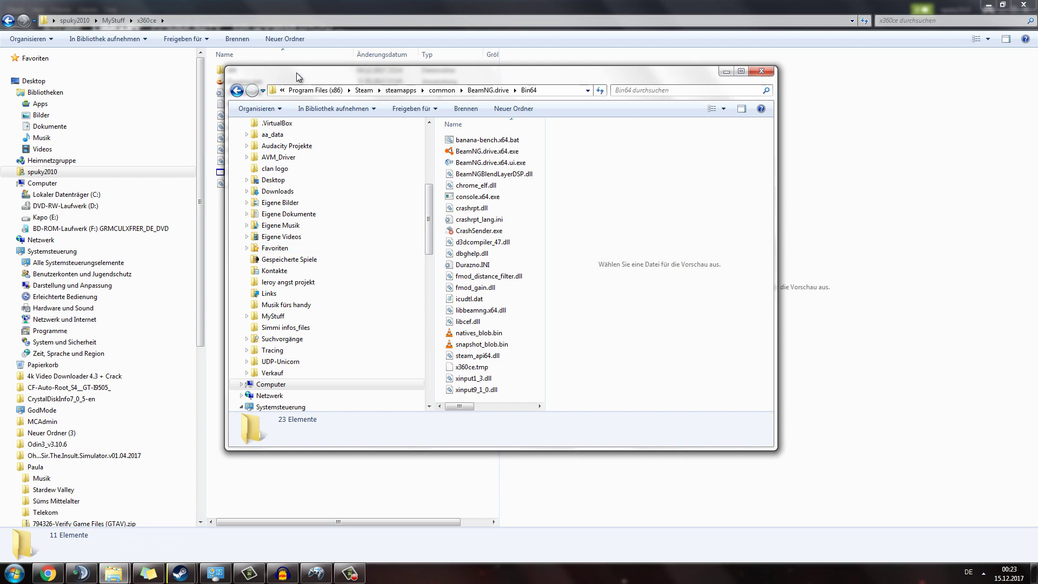
pyautogui.moveTo(296, 73); pyautogui.dragTo(461, 71)
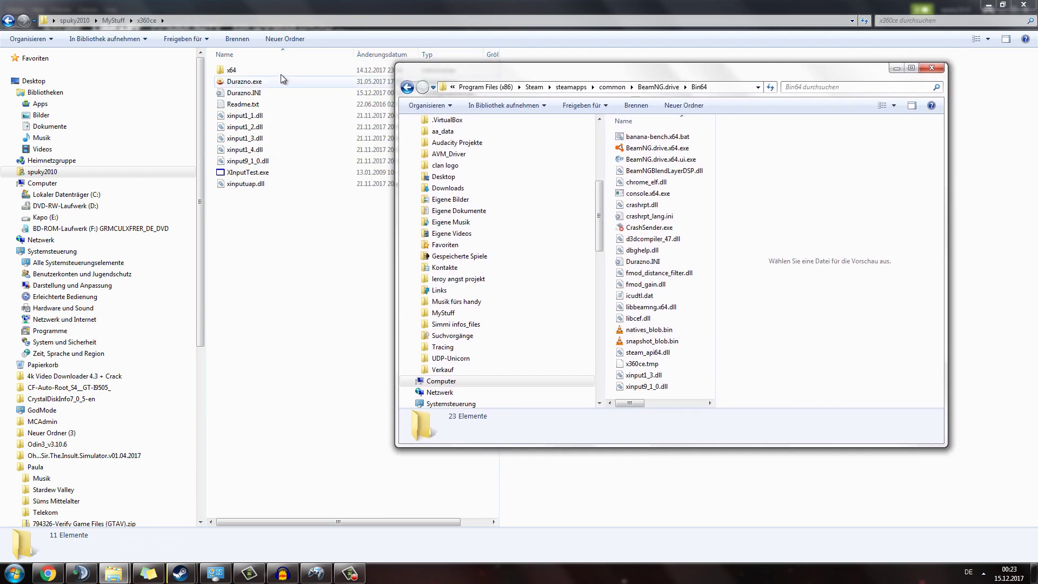
pyautogui.click(221, 75)
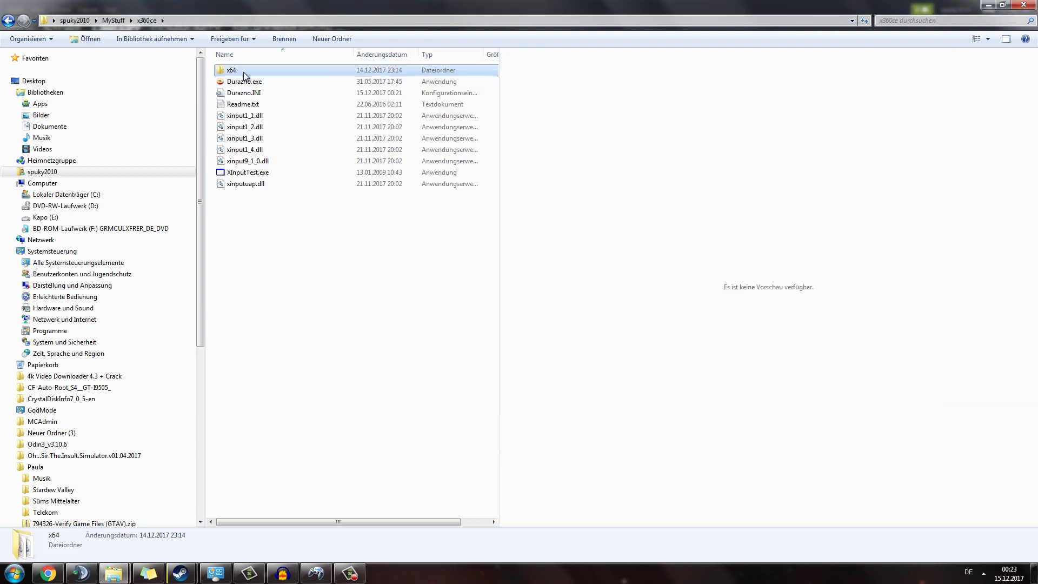
pyautogui.doubleClick(244, 72)
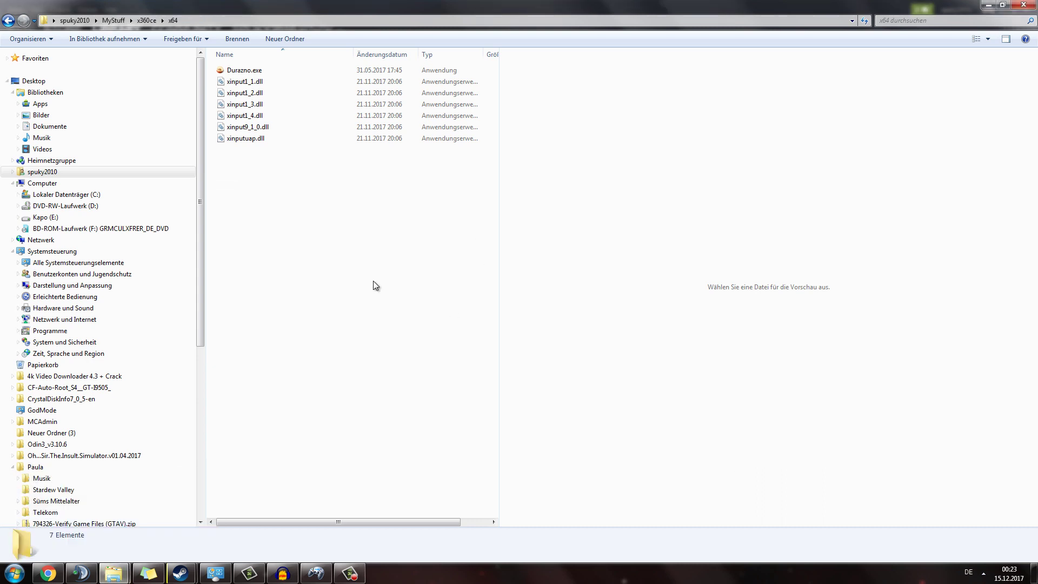
# Go up to BeamNG.drive's main folder, select Bin32, and compare it with the main x360ce folder holding the 32-bit files.
pyautogui.click(179, 513)
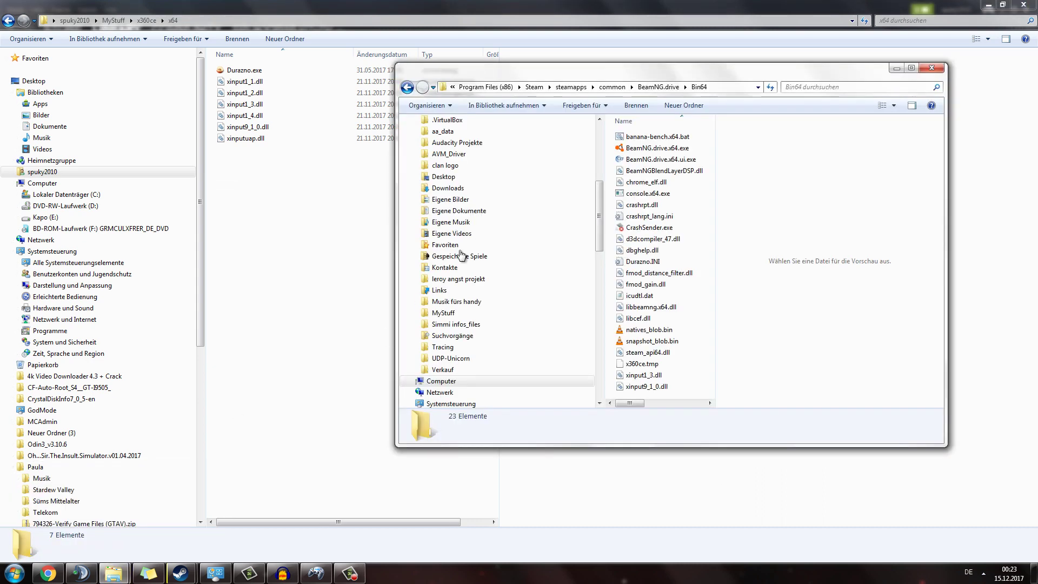
pyautogui.click(649, 88)
pyautogui.click(657, 148)
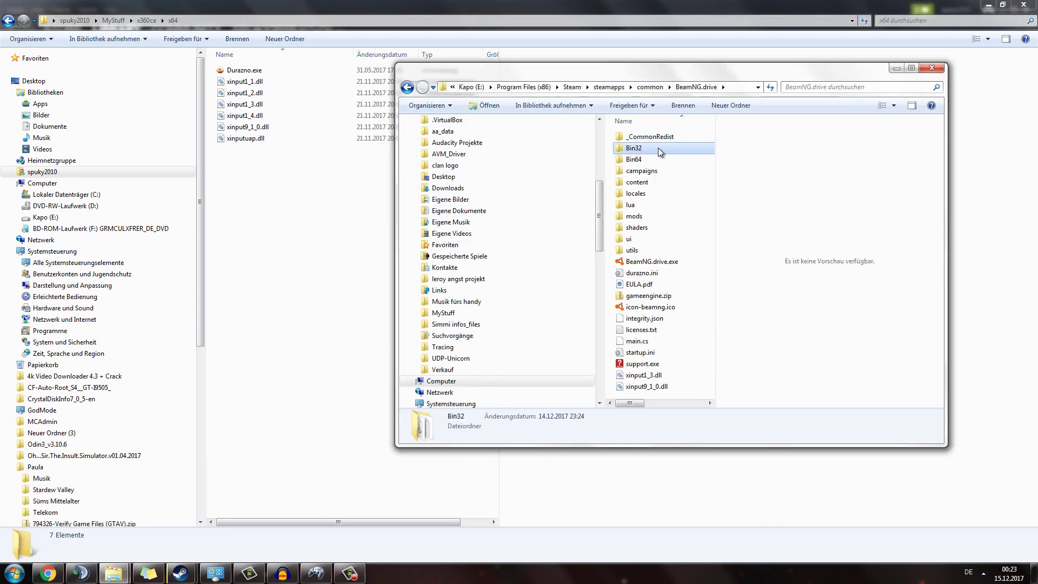
pyautogui.click(8, 21)
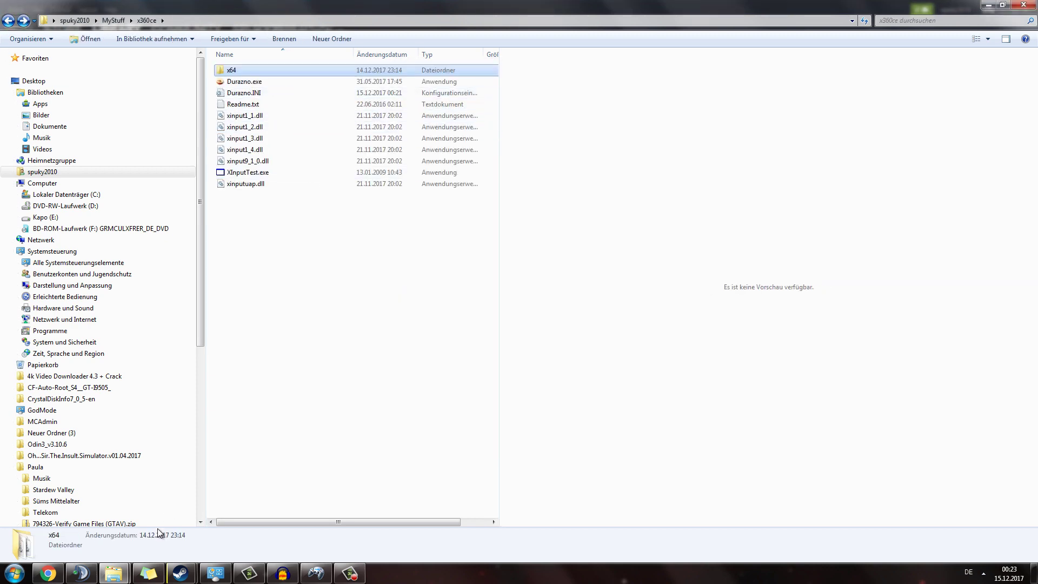
pyautogui.click(195, 514)
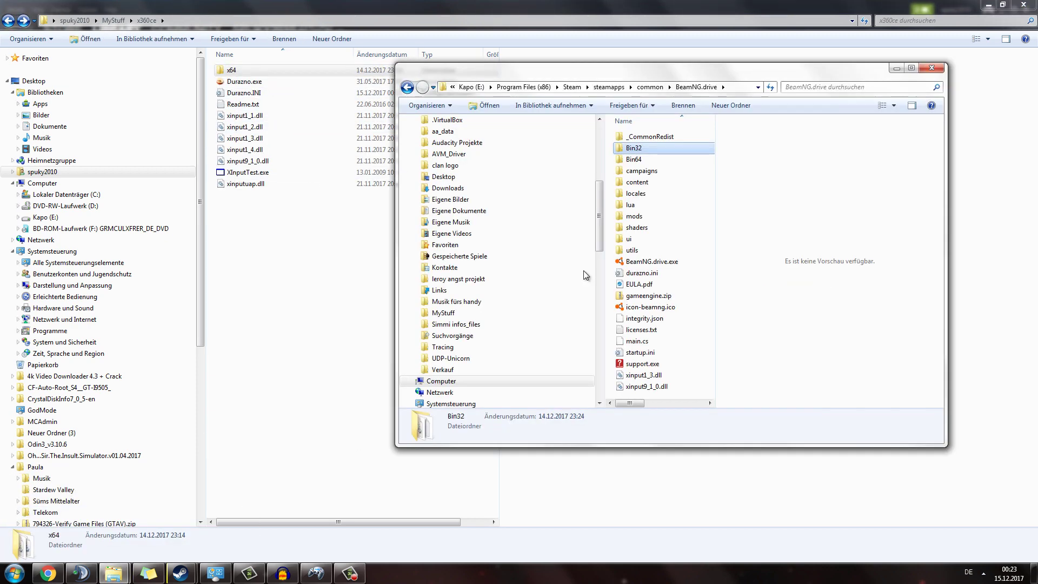
pyautogui.moveTo(630, 149); pyautogui.dragTo(267, 70)
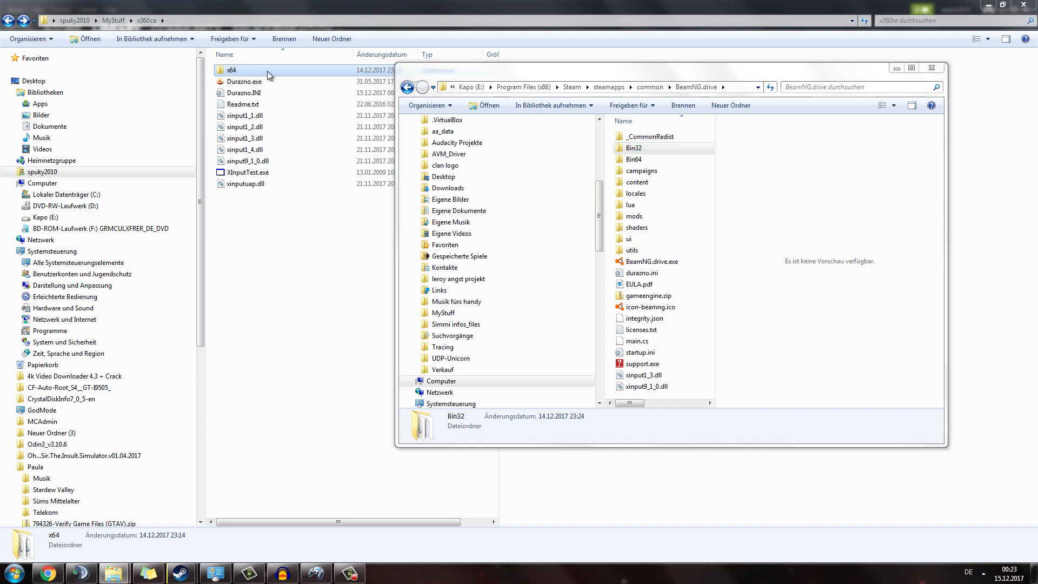
# Review the x64 subfolder's xinput DLLs against the parent x360ce folder and bring up the BeamNG.drive folder window.
pyautogui.doubleClick(267, 71)
pyautogui.click(5, 22)
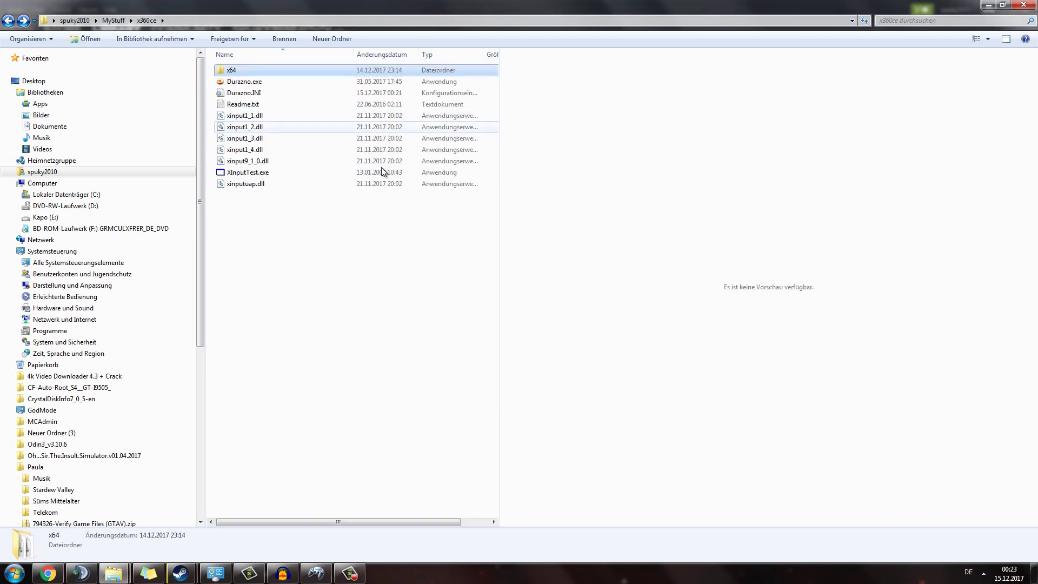
pyautogui.moveTo(114, 573)
pyautogui.click(103, 536)
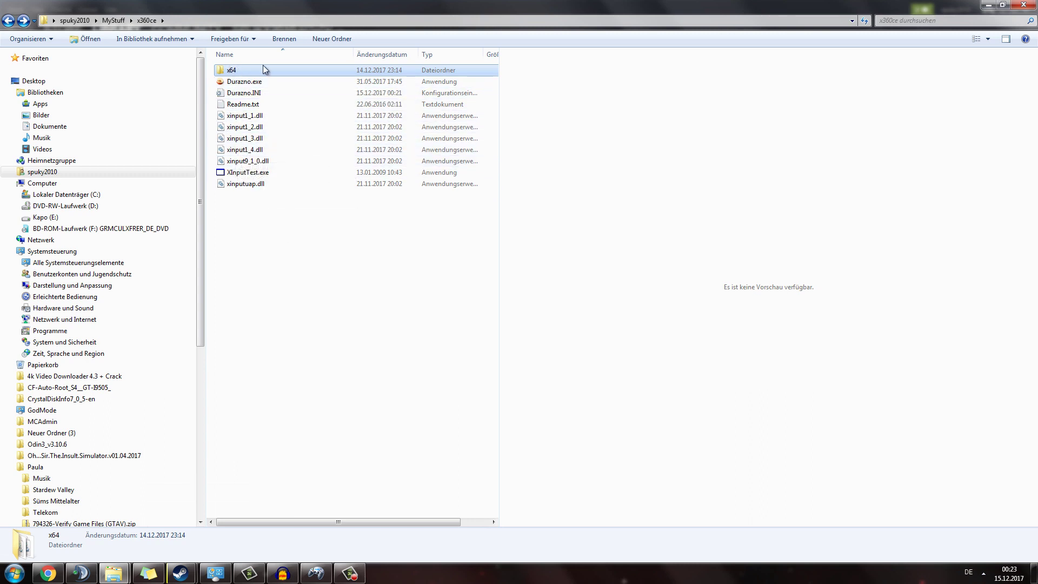
pyautogui.doubleClick(231, 71)
pyautogui.moveTo(113, 573)
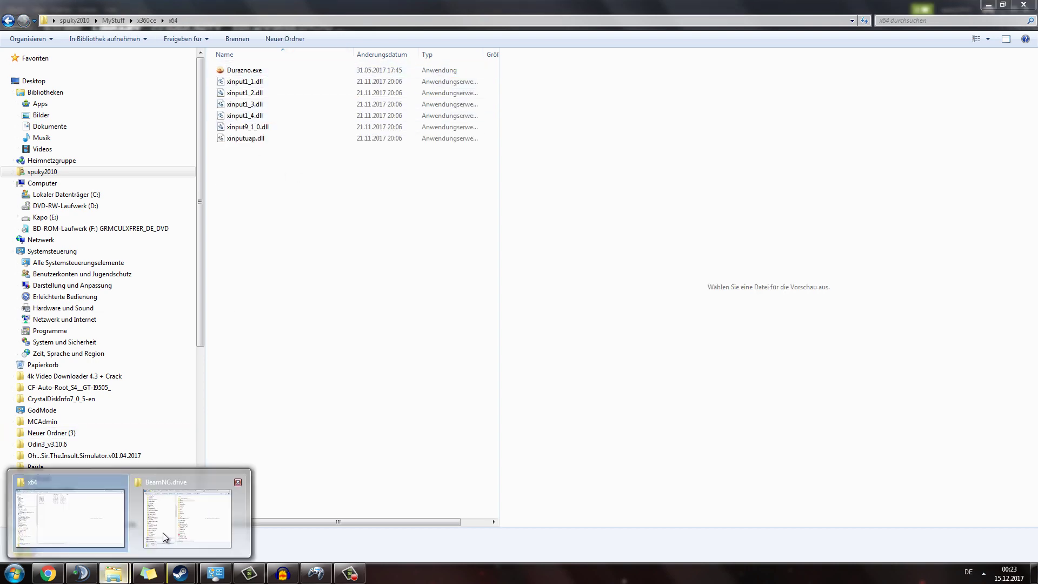
pyautogui.click(165, 537)
# Switch to Chrome and review the x360ce compatibility list for games that use xinput9_1_0.dll.
pyautogui.click(49, 573)
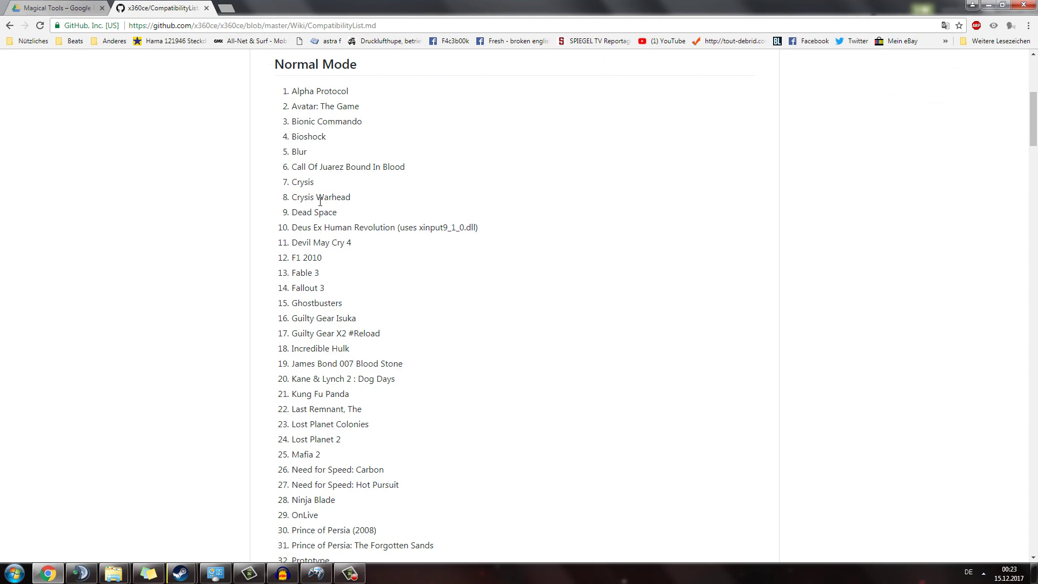
pyautogui.scroll(-1, 338, 138)
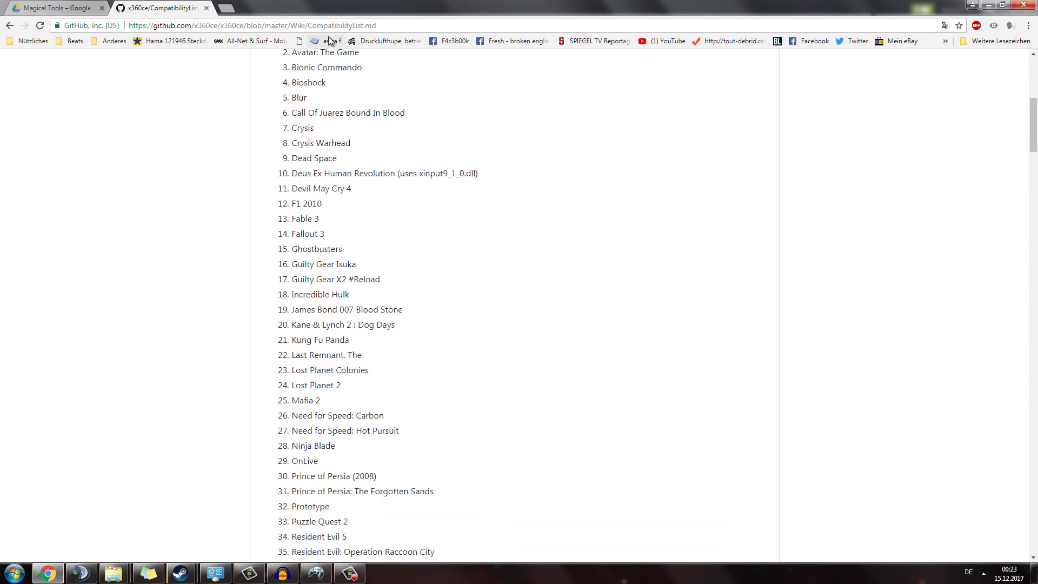
pyautogui.scroll(-8, 427, 216)
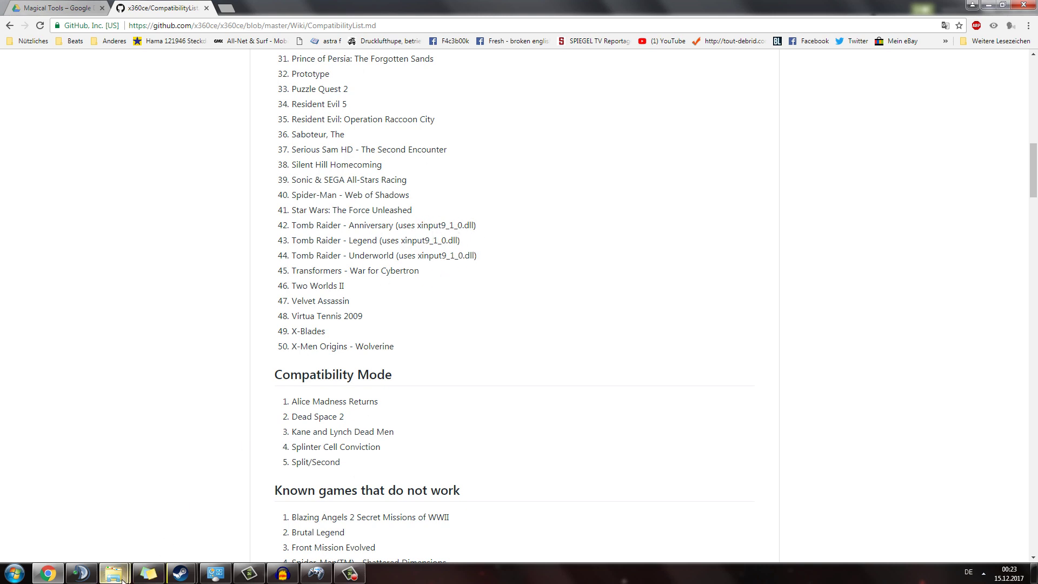
# Switch back to the x64 folder window and go up to the x360ce folder.
pyautogui.moveTo(122, 577)
pyautogui.click(108, 544)
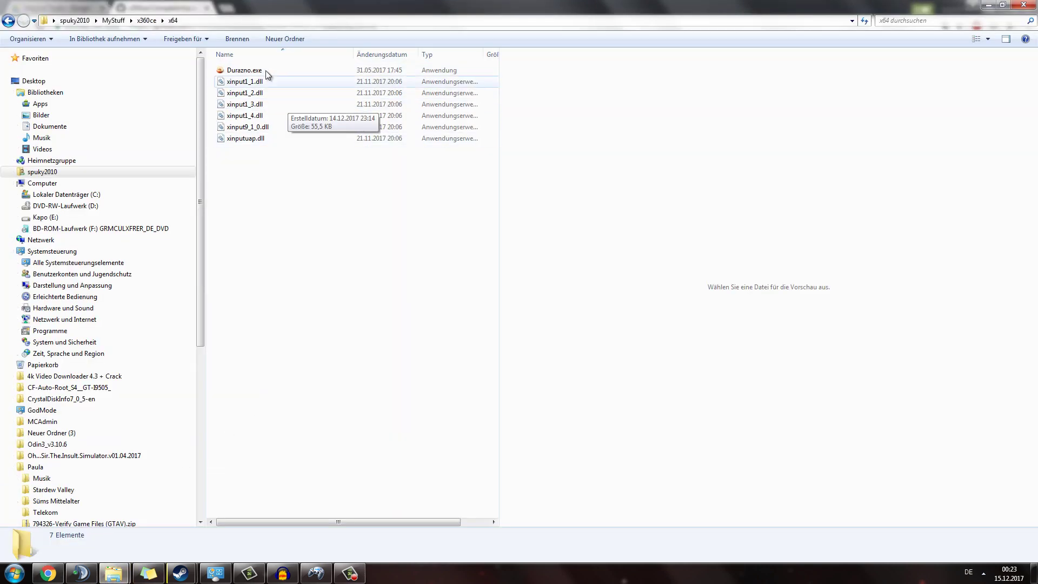
pyautogui.click(146, 21)
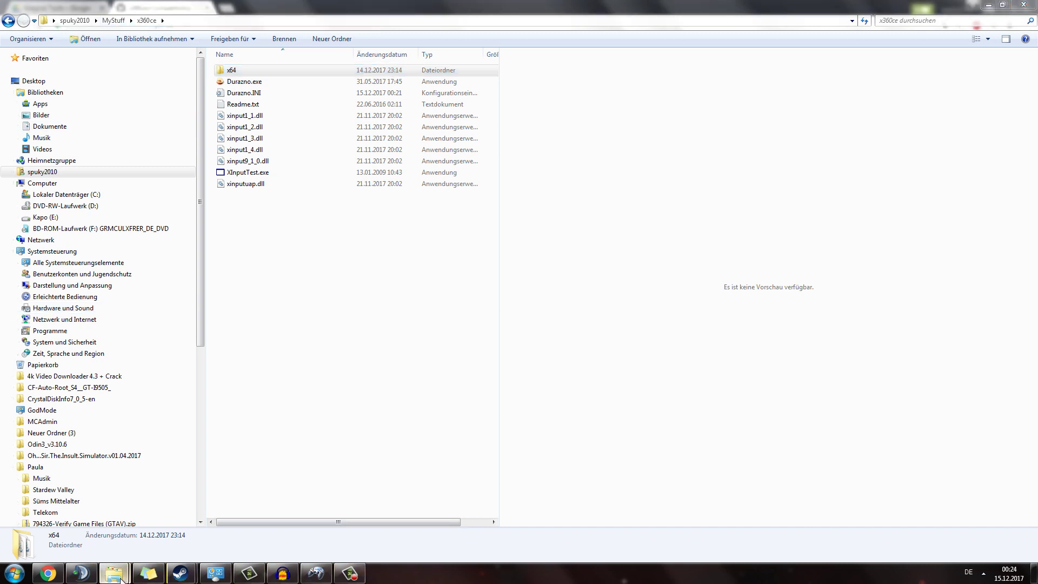
# Switch to the Steam library and launch BeamNG.drive.
pyautogui.moveTo(181, 573)
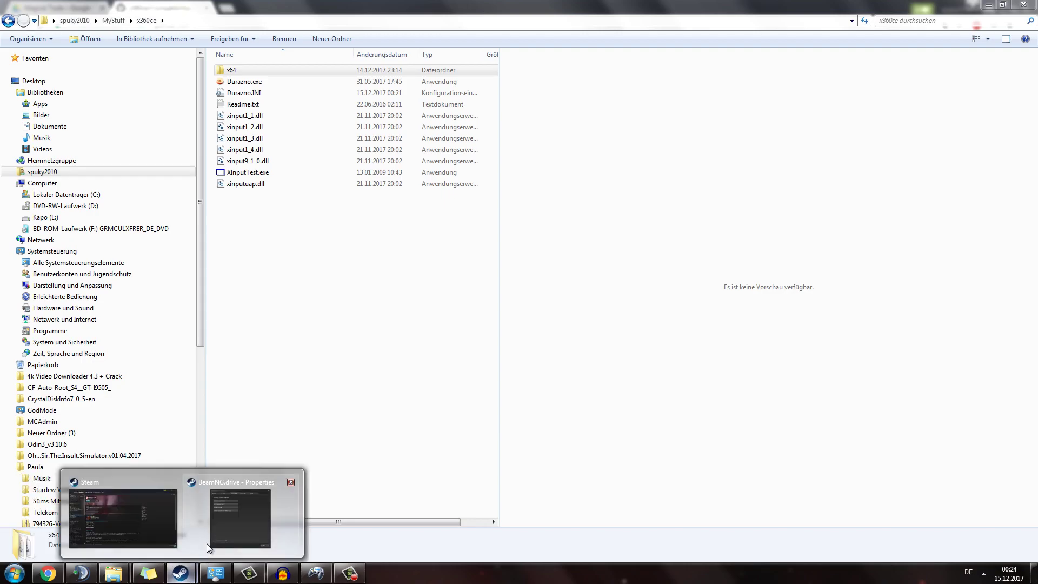
pyautogui.click(169, 530)
pyautogui.click(180, 111)
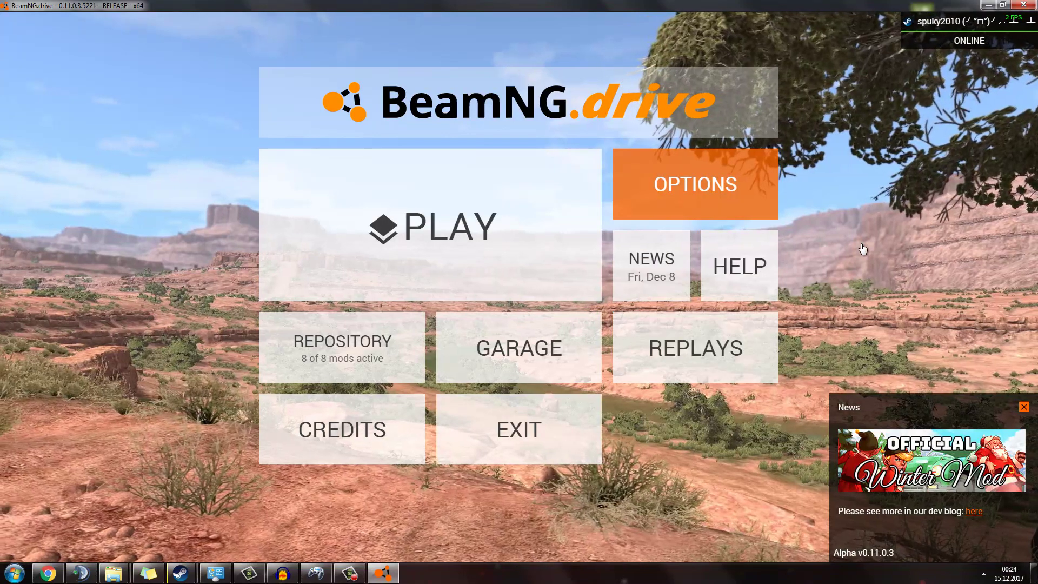
# Examine the Xbox controller's axis inputs in BeamNG.drive's hardware control options, and switch back to Steam.
pyautogui.click(723, 178)
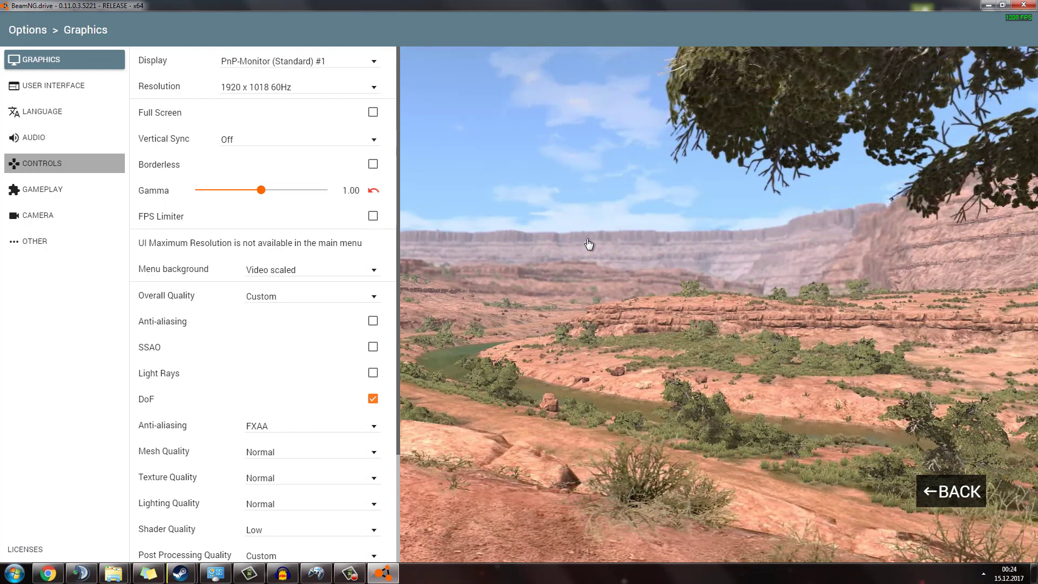
pyautogui.click(64, 163)
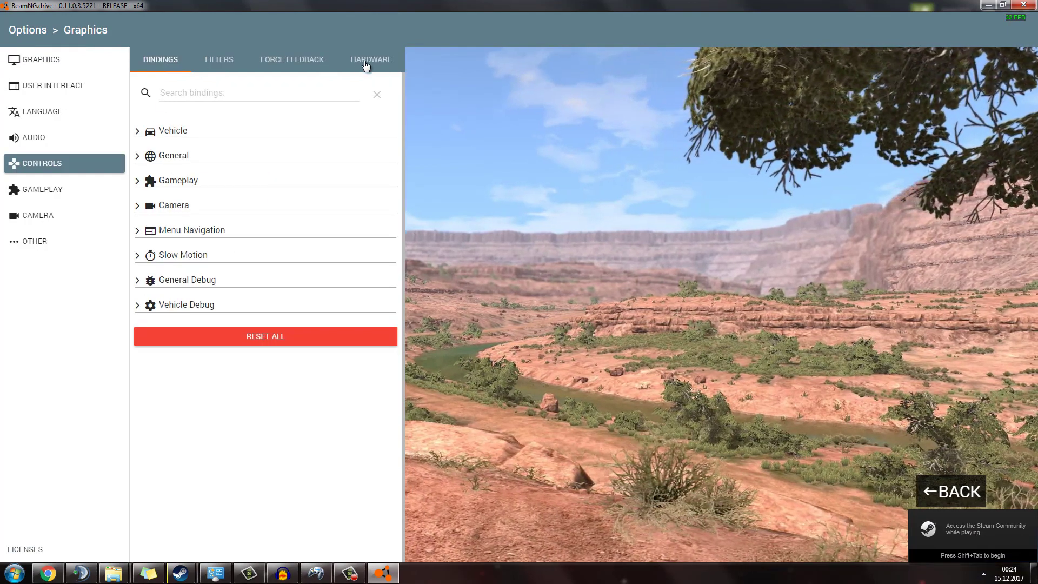
pyautogui.click(366, 62)
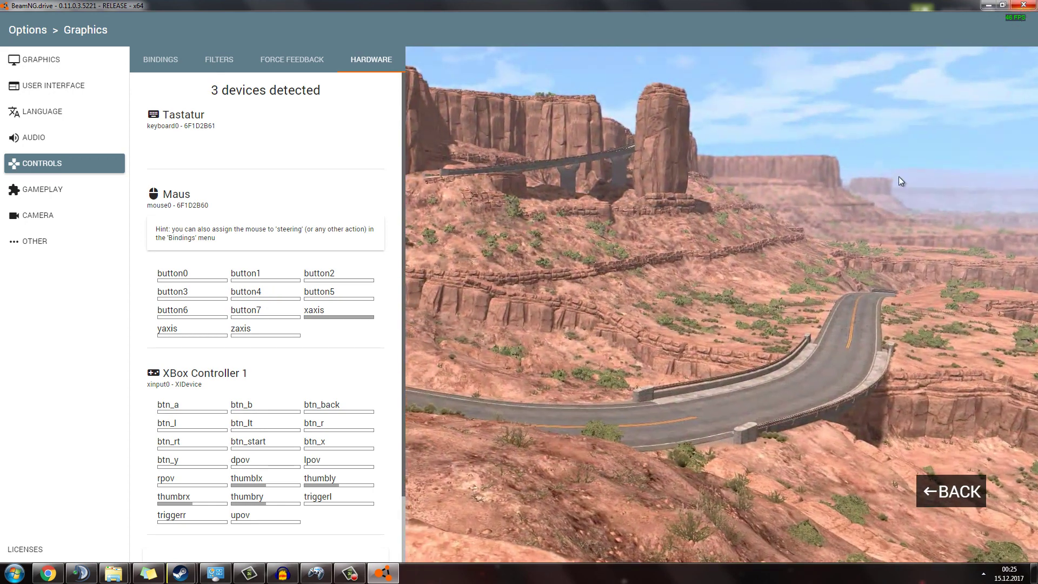
pyautogui.hotkey('alt', 'Tab')
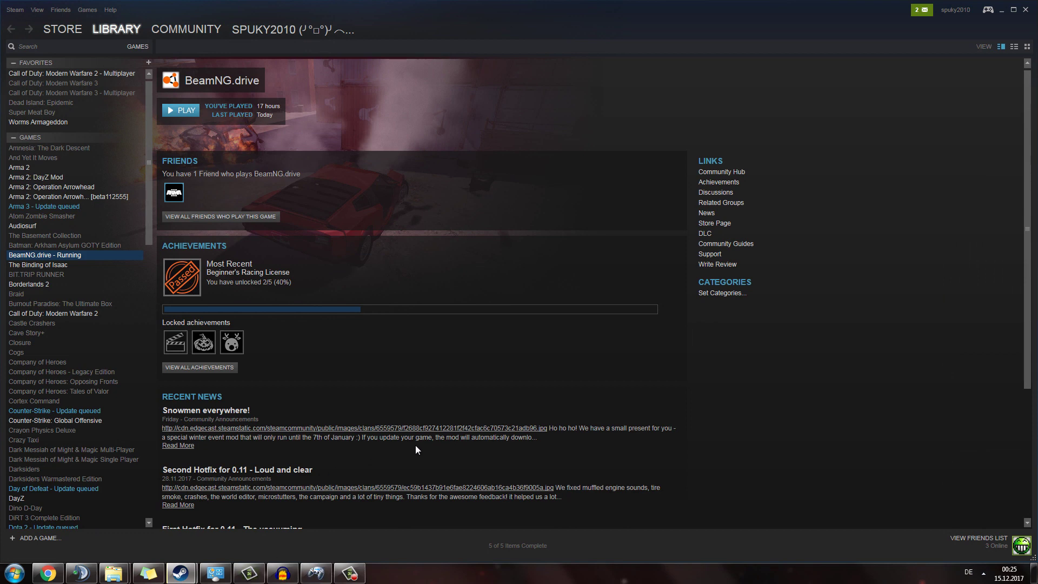